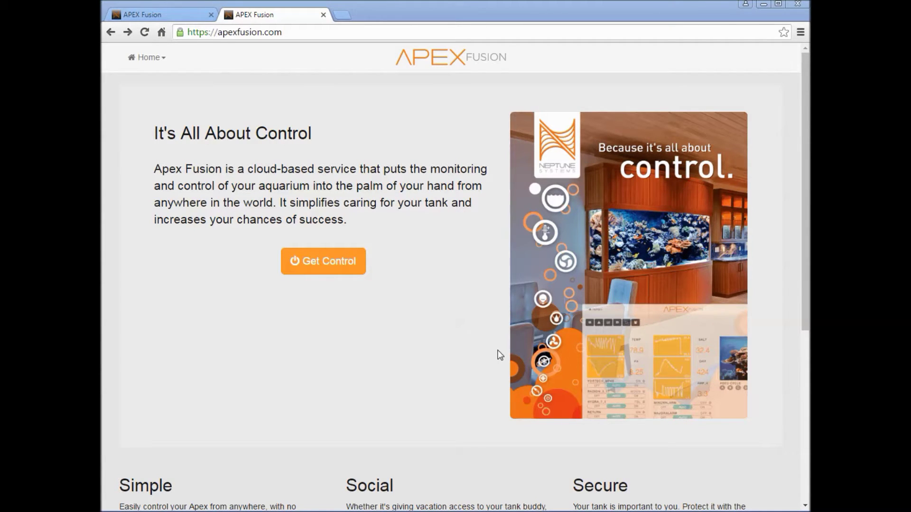
# - Go through Get Control to the Apex List and open the apex controller's dashboard
pyautogui.click(318, 267)
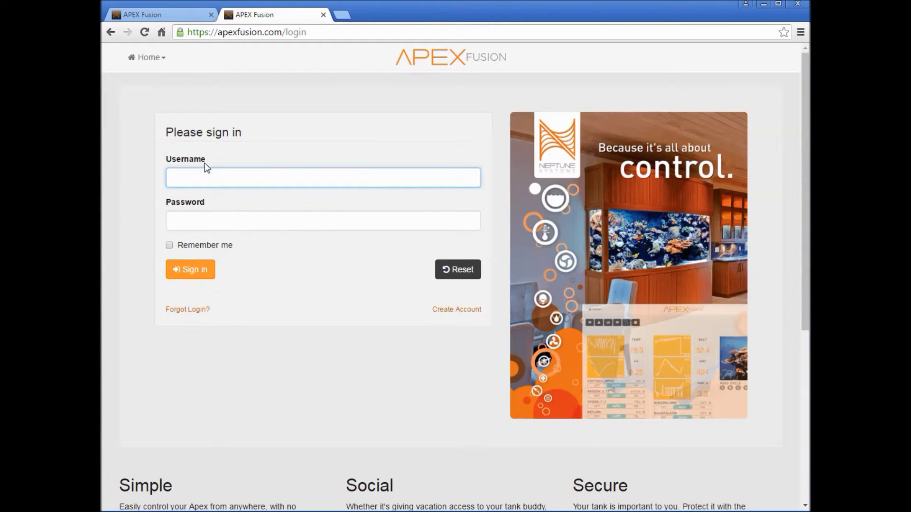
pyautogui.click(149, 16)
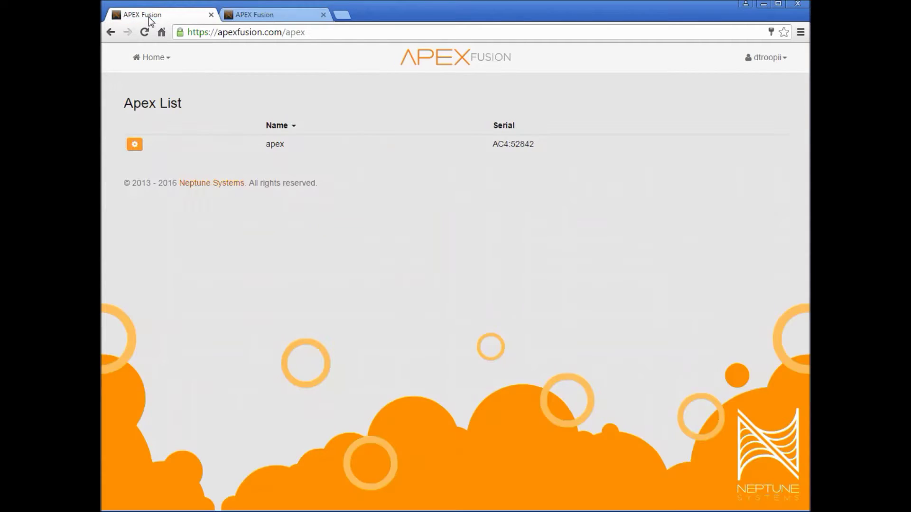
pyautogui.click(274, 148)
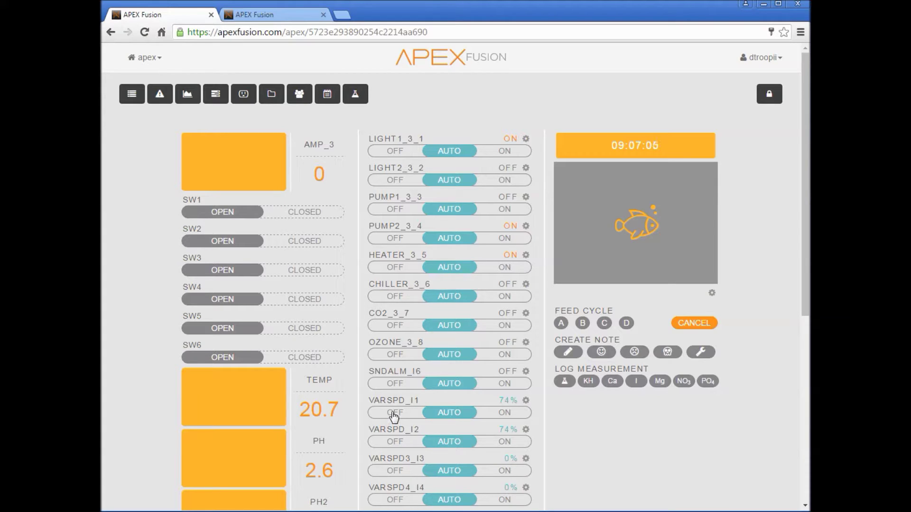
# - Switch VARSPD_I1 and VARSPD_I2 to ON, then OFF, then back to AUTO
pyautogui.click(502, 416)
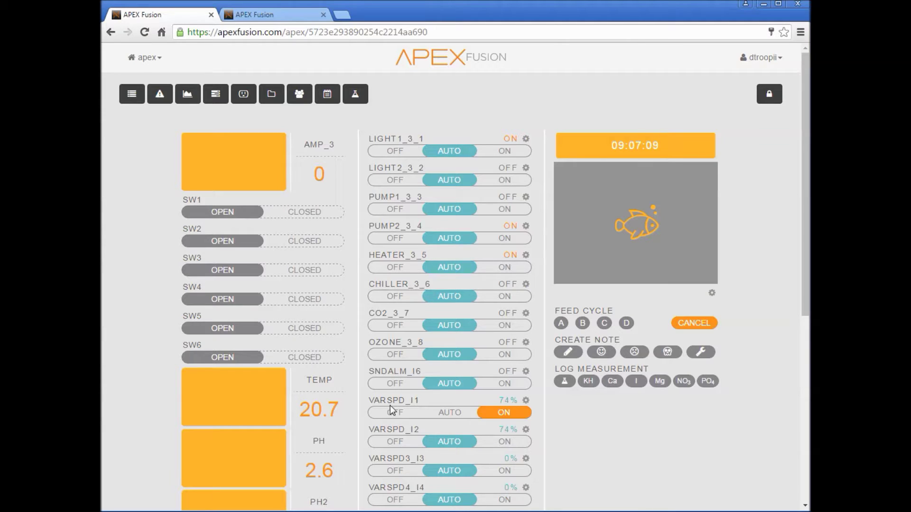
pyautogui.click(501, 442)
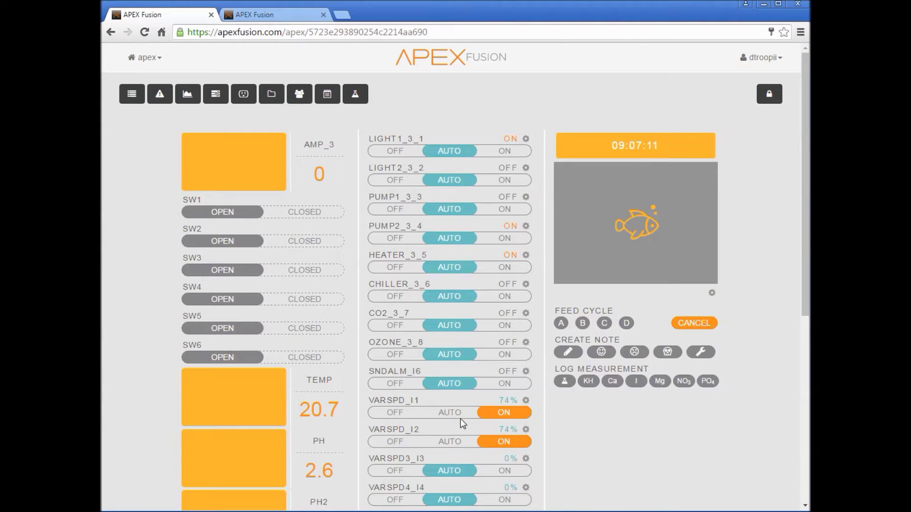
pyautogui.click(395, 414)
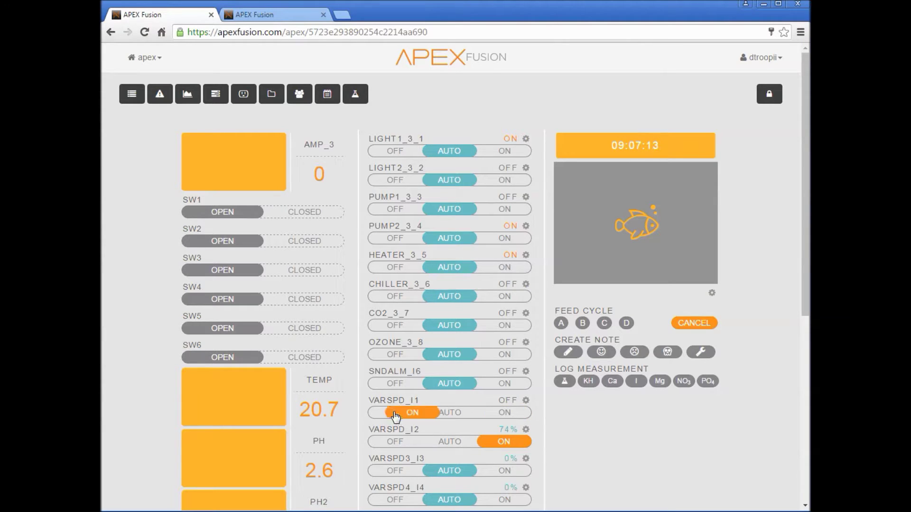
pyautogui.click(395, 445)
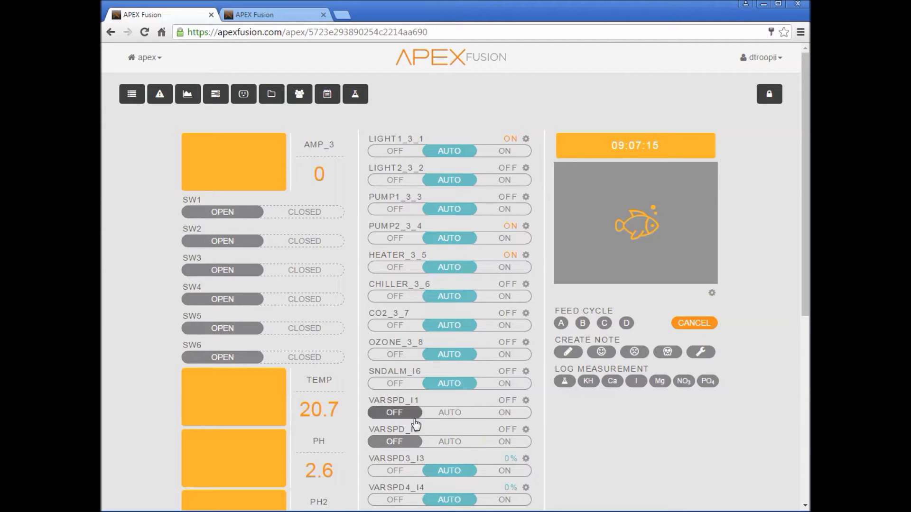
pyautogui.click(450, 412)
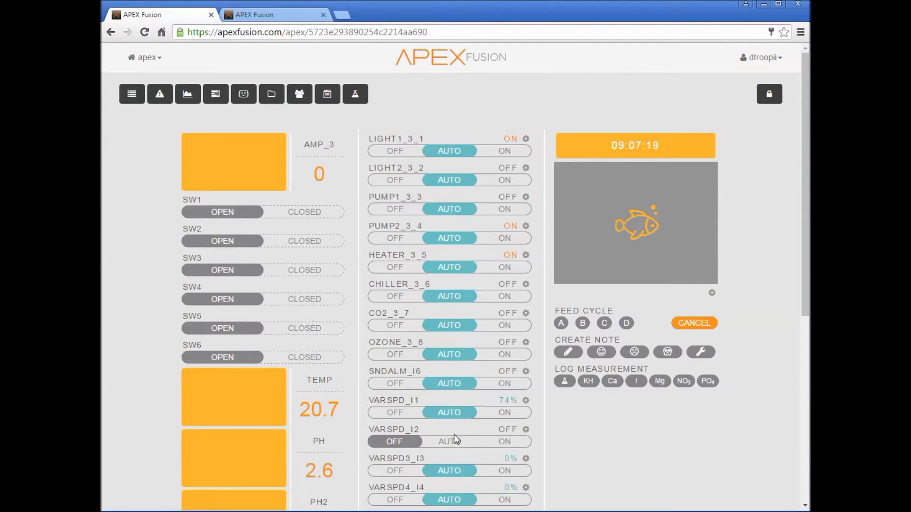
pyautogui.click(450, 442)
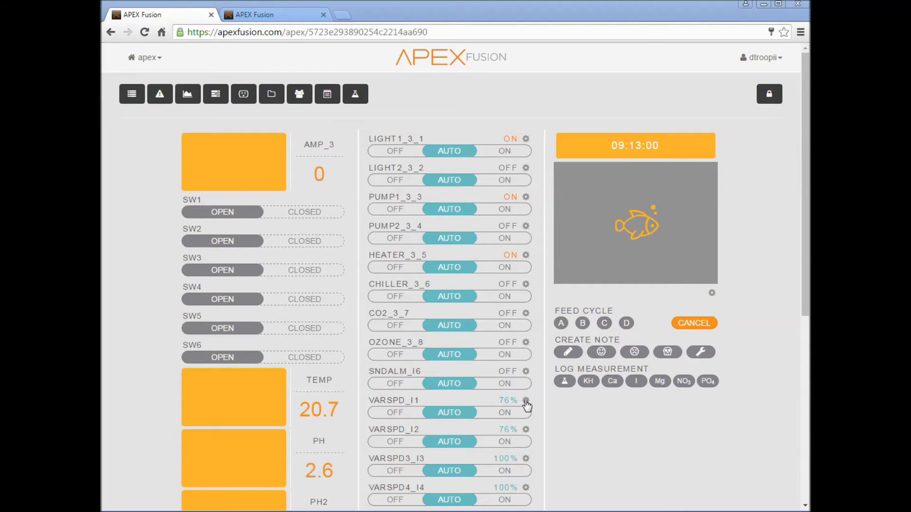
# - Change output VarSpd_I1's name to WhiteChannel, upload it, and return to the dashboard
pyautogui.click(525, 401)
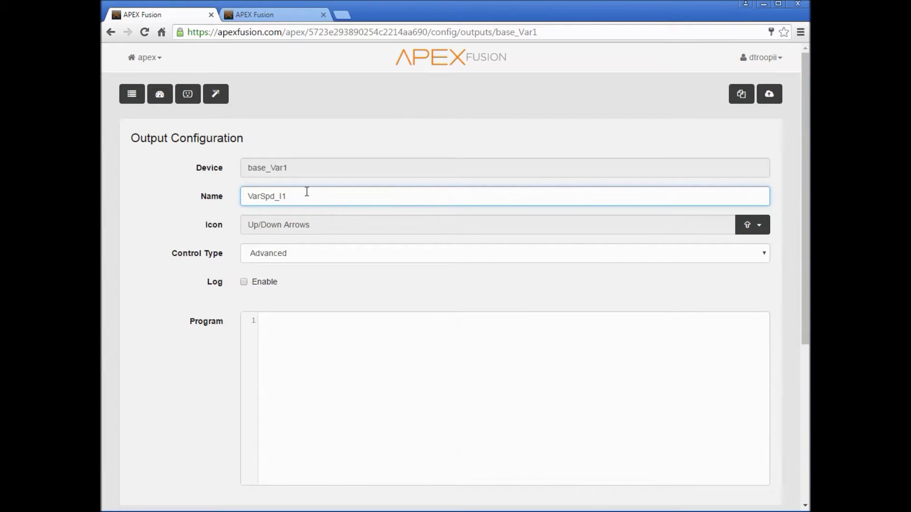
pyautogui.moveTo(290, 195); pyautogui.dragTo(233, 195)
pyautogui.press('BackSpace')
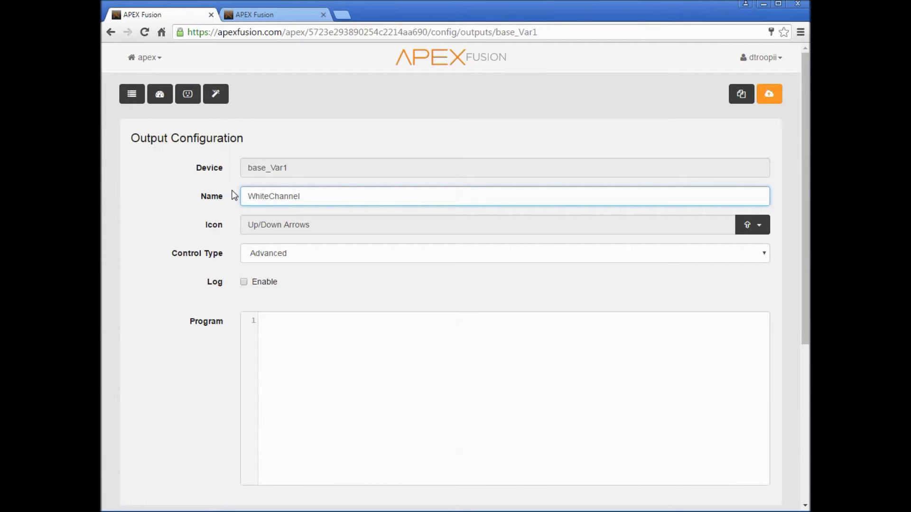
pyautogui.click(768, 97)
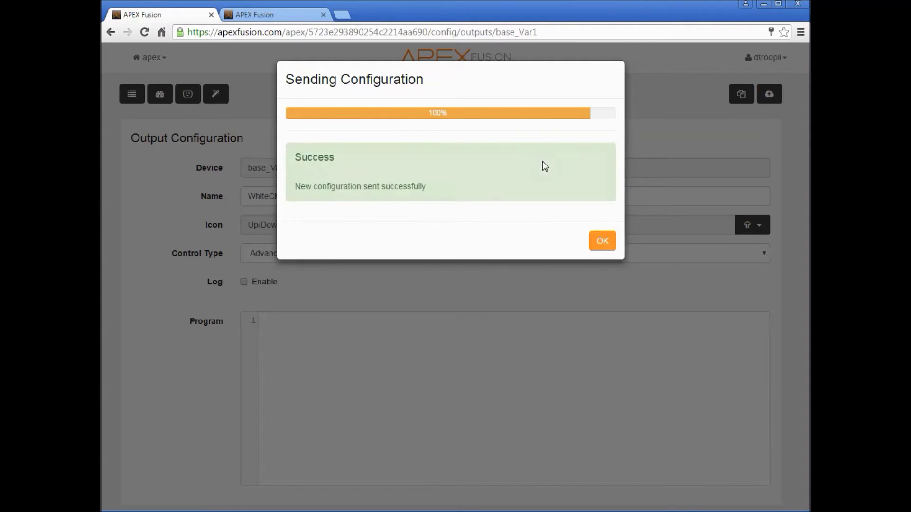
pyautogui.click(603, 248)
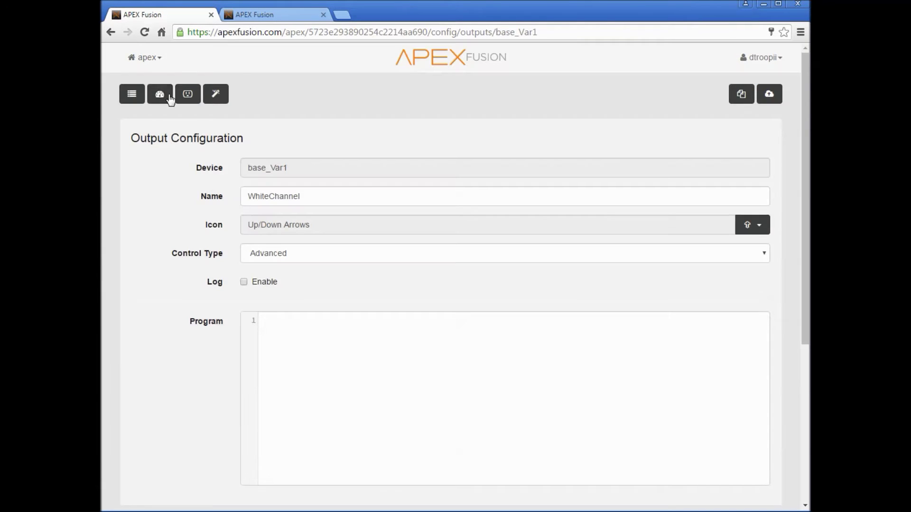
pyautogui.click(160, 94)
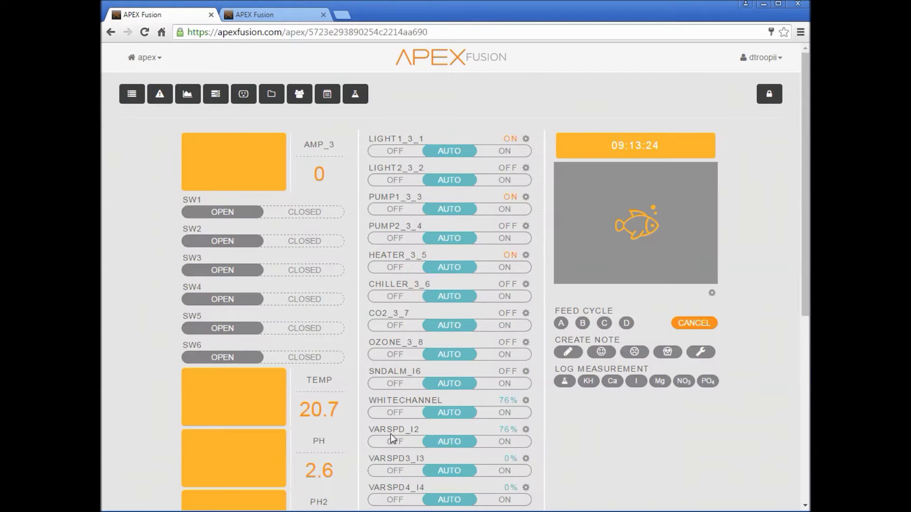
# - Replace output name VarSpd_I2 with BlueChannel, upload it, and go back to the dashboard
pyautogui.click(526, 431)
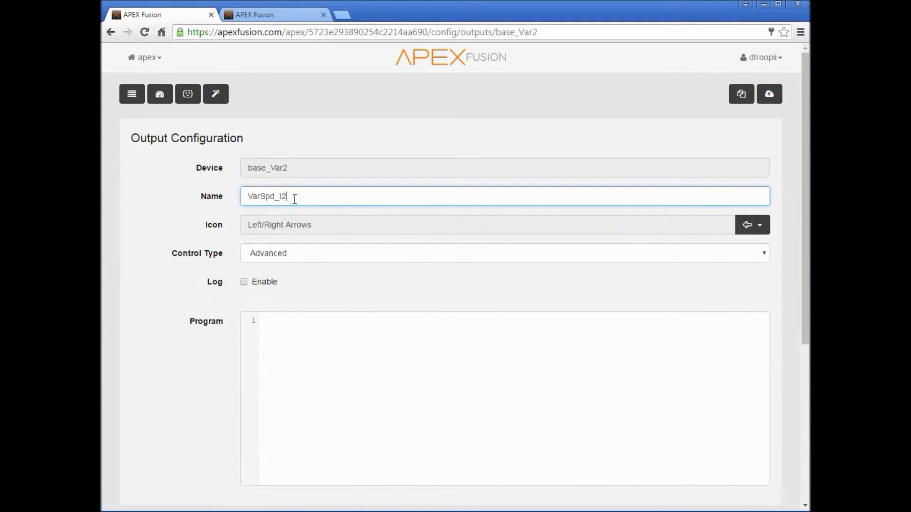
pyautogui.moveTo(294, 199); pyautogui.dragTo(231, 196)
pyautogui.press('BackSpace')
pyautogui.write('B')
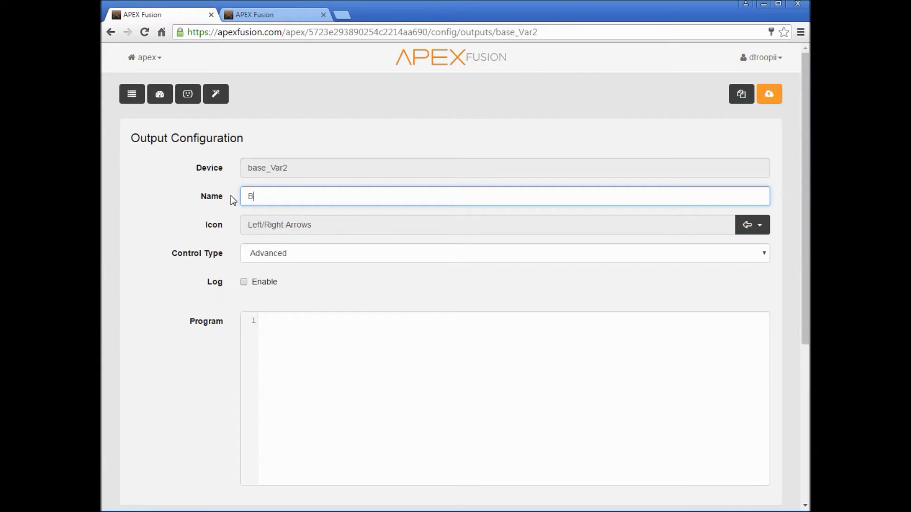
pyautogui.write('lueChannel')
pyautogui.click(769, 93)
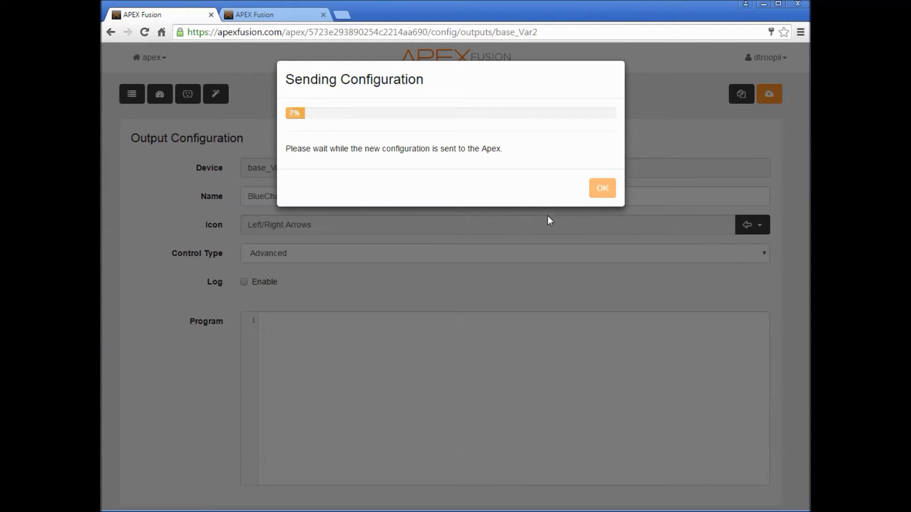
pyautogui.click(599, 243)
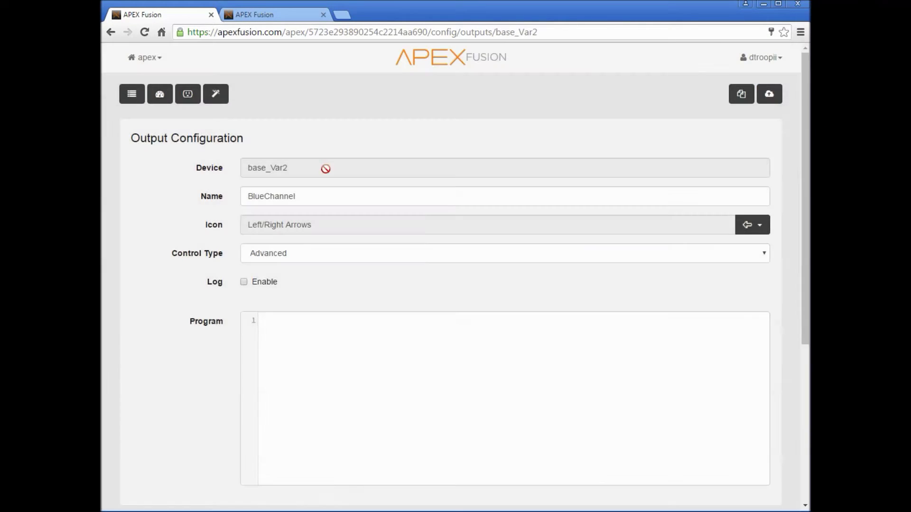
pyautogui.click(160, 95)
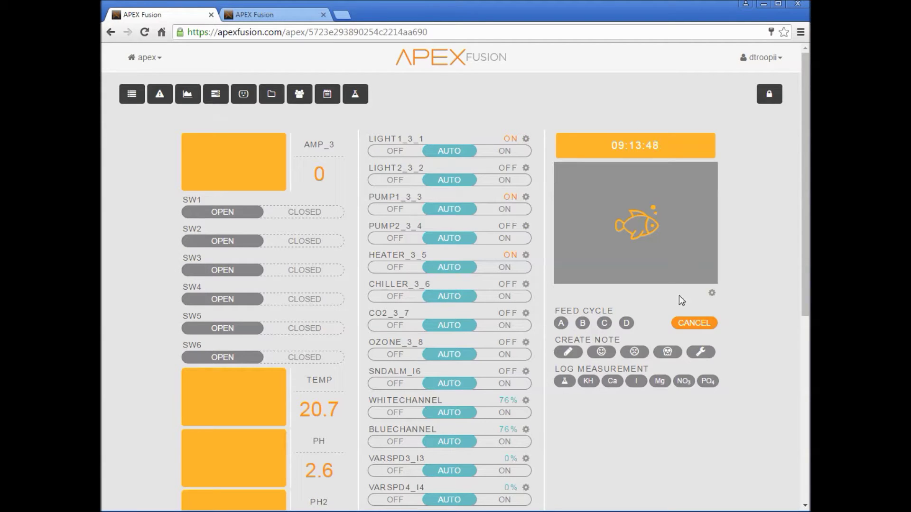
# - Open WhiteChannel in the lighting wizard and nudge the morning point to 07:09 at 23%
pyautogui.click(525, 401)
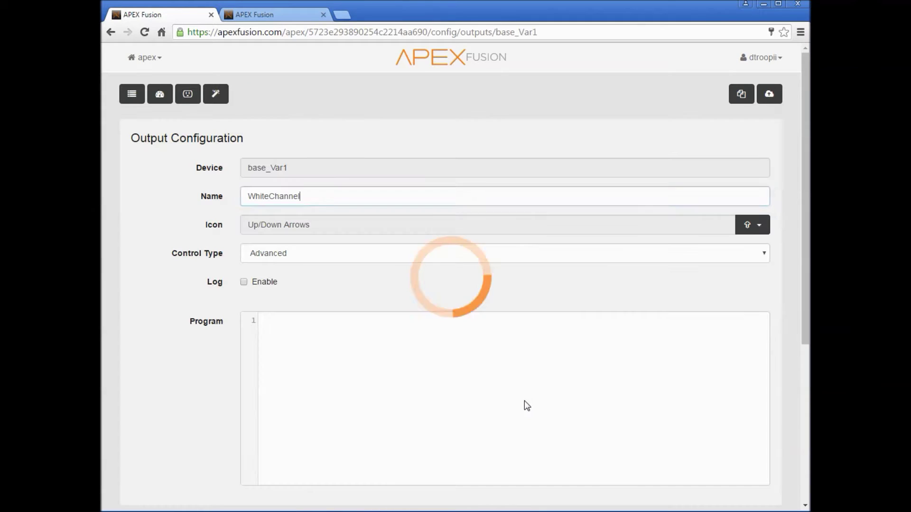
pyautogui.click(216, 95)
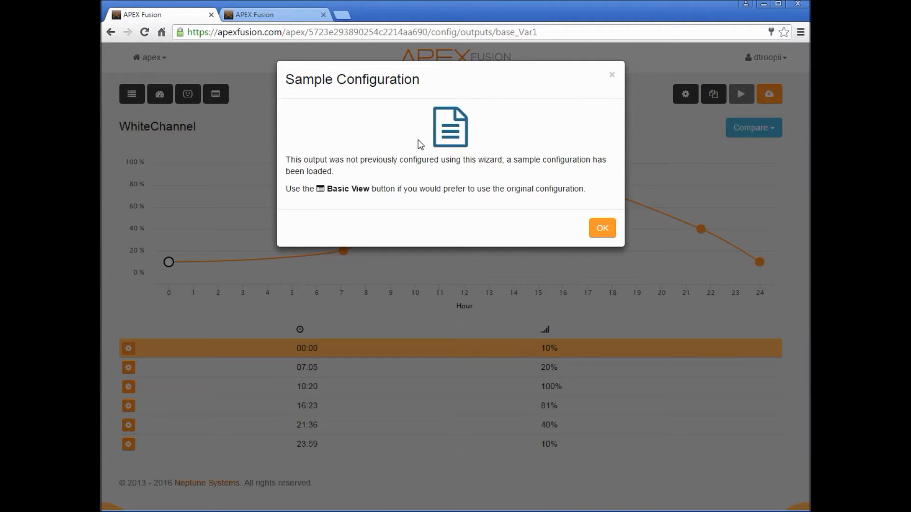
pyautogui.click(602, 228)
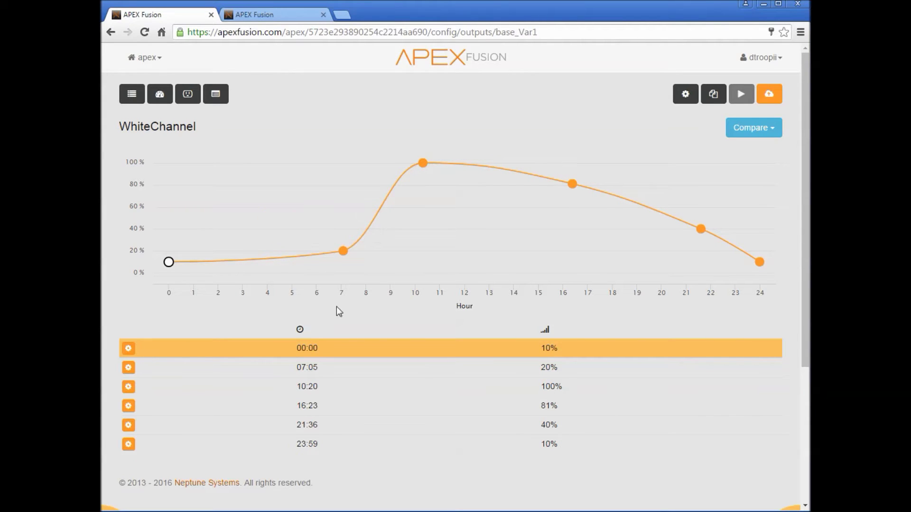
pyautogui.moveTo(342, 251)
pyautogui.mouseDown()
pyautogui.moveTo(295, 175)
pyautogui.moveTo(336, 249)
pyautogui.moveTo(345, 248)
pyautogui.mouseUp()
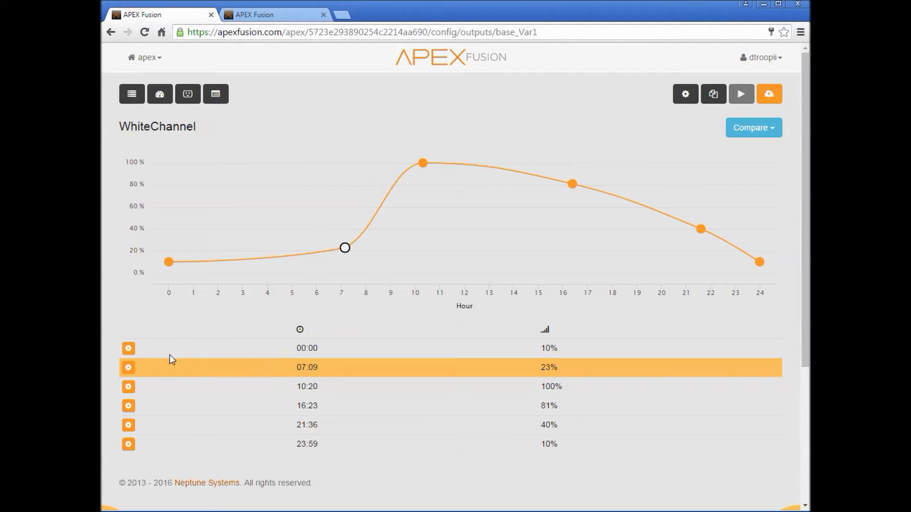
# - Change the first control point from 00:00 at 10% to 07:00 at 0%
pyautogui.click(128, 348)
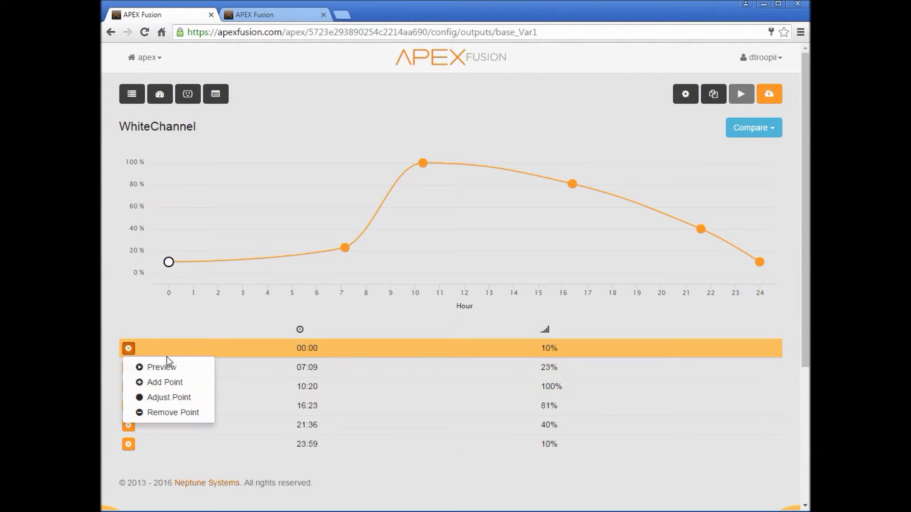
pyautogui.click(167, 397)
pyautogui.doubleClick(361, 168)
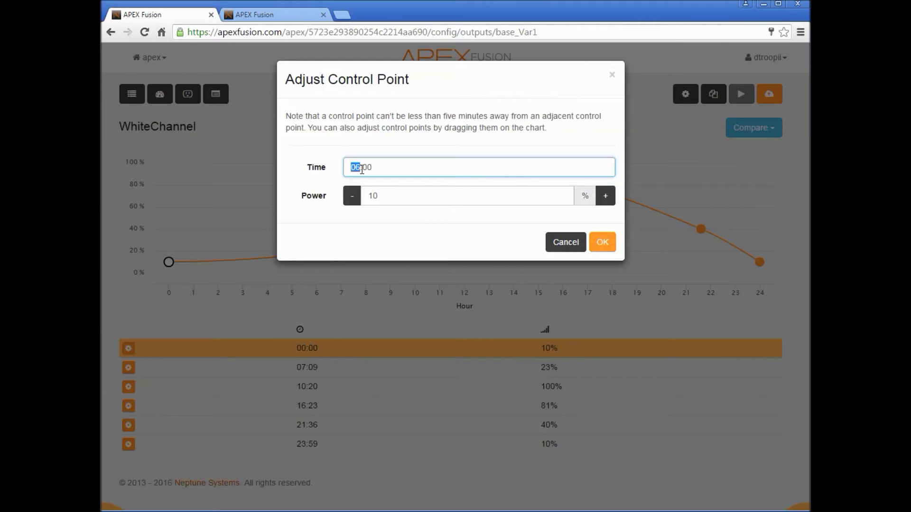
pyautogui.click(382, 196)
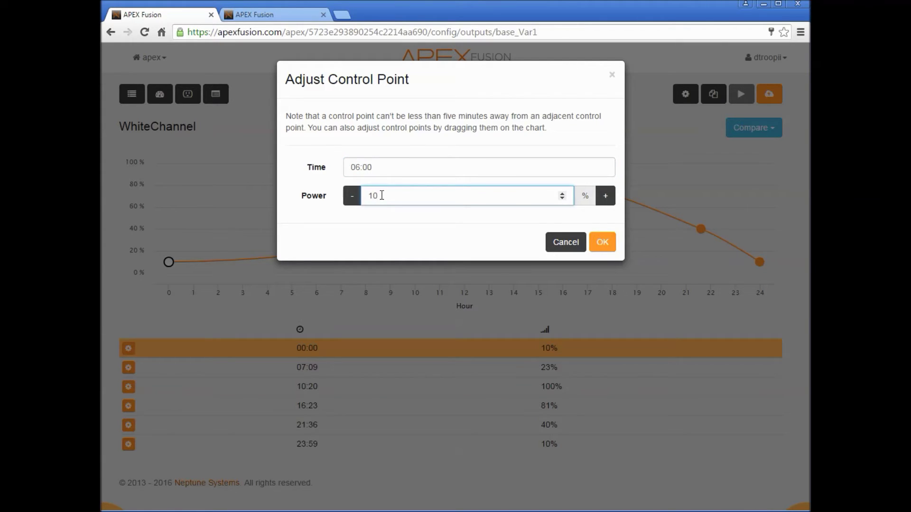
pyautogui.hotkey('shift', 'Tab')
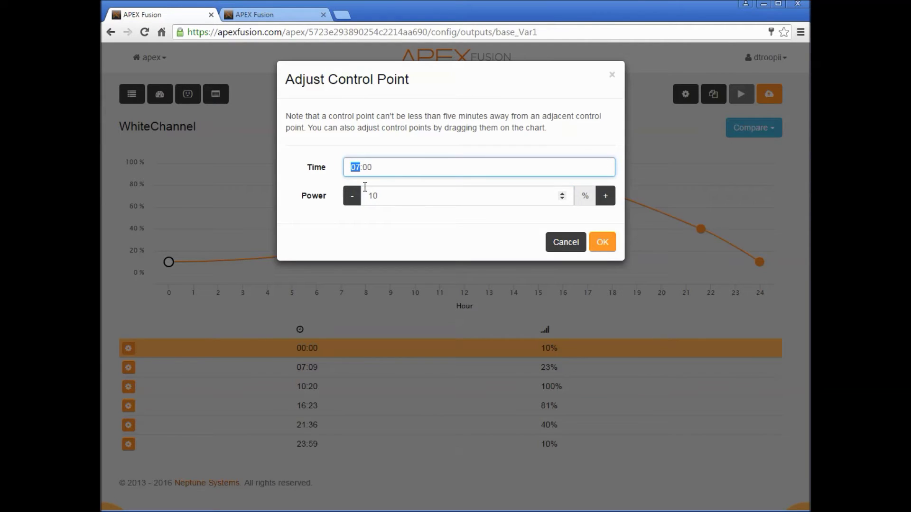
pyautogui.click(386, 197)
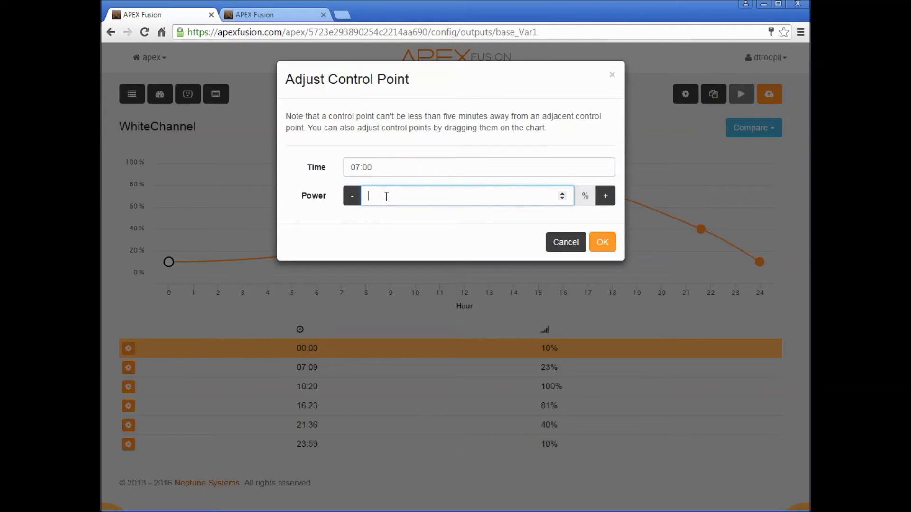
pyautogui.click(602, 242)
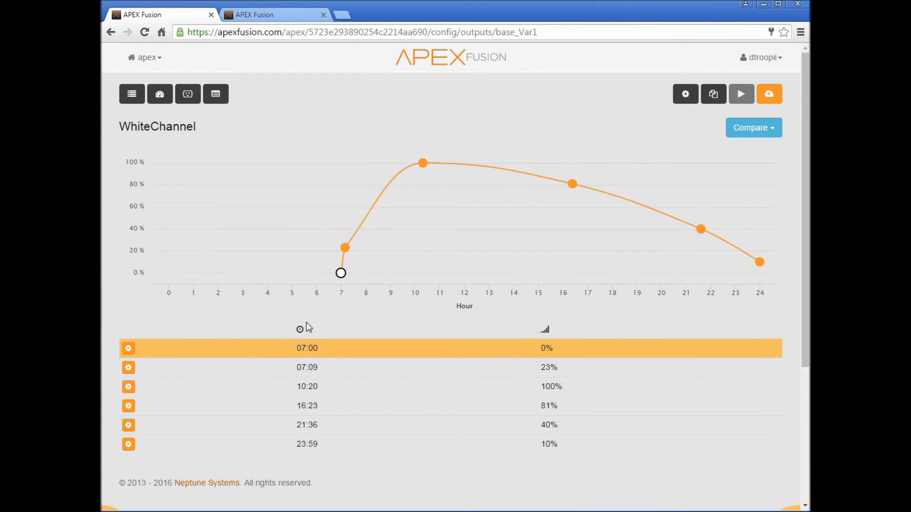
pyautogui.click(128, 368)
pyautogui.click(155, 417)
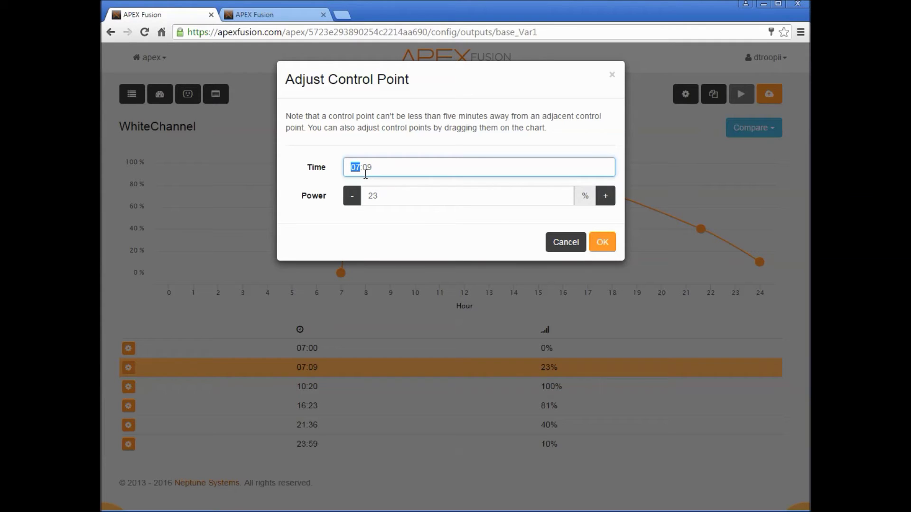
# - Set the 07:09 point to 09:00 at 65% and move the 10:20 peak to 11:30 at 100%
pyautogui.write('9')
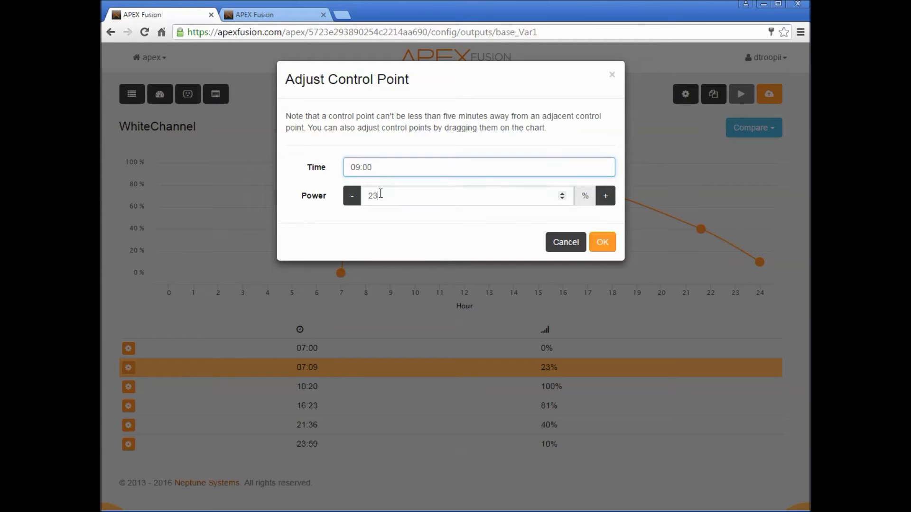
pyautogui.click(381, 193)
pyautogui.press('BackSpace')
pyautogui.press('BackSpace')
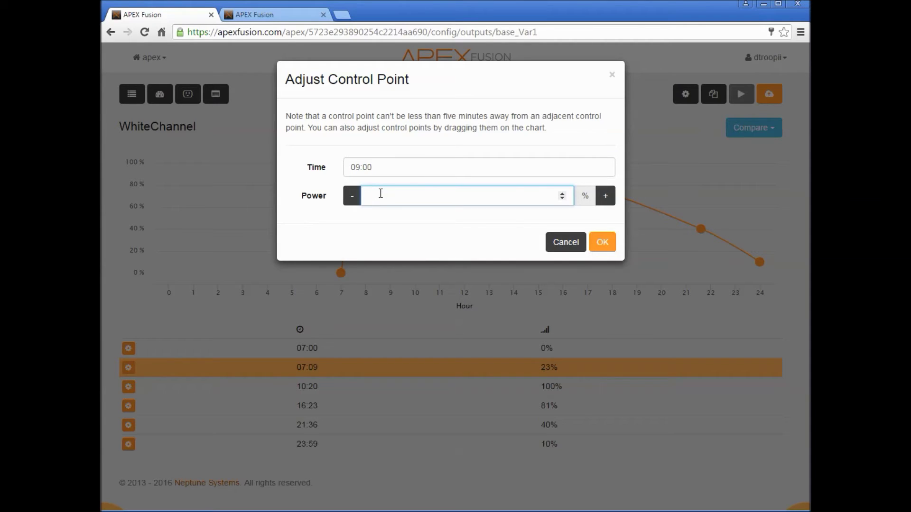
pyautogui.click(597, 246)
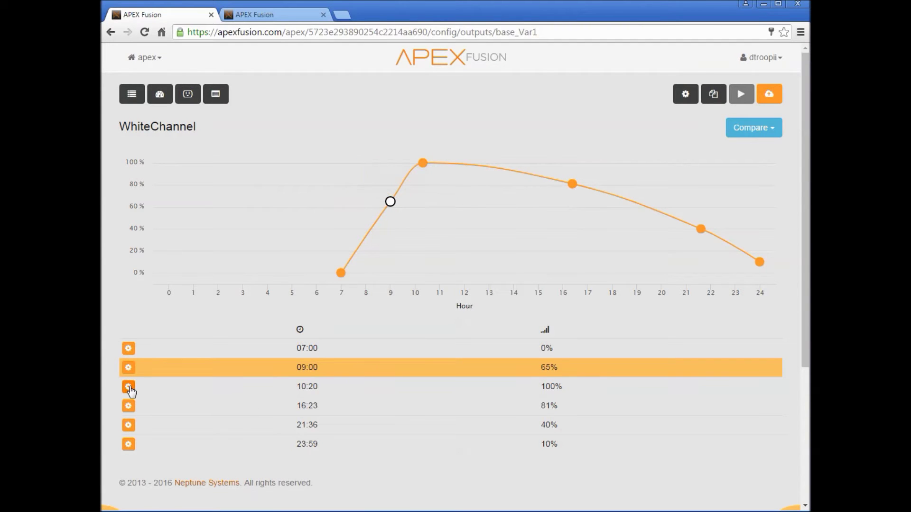
pyautogui.click(129, 387)
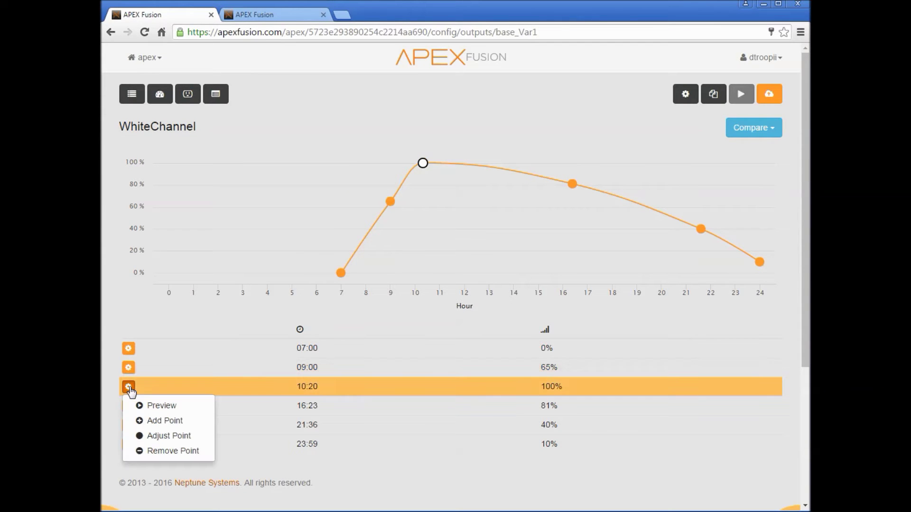
pyautogui.click(143, 437)
pyautogui.click(350, 168)
pyautogui.write('1105')
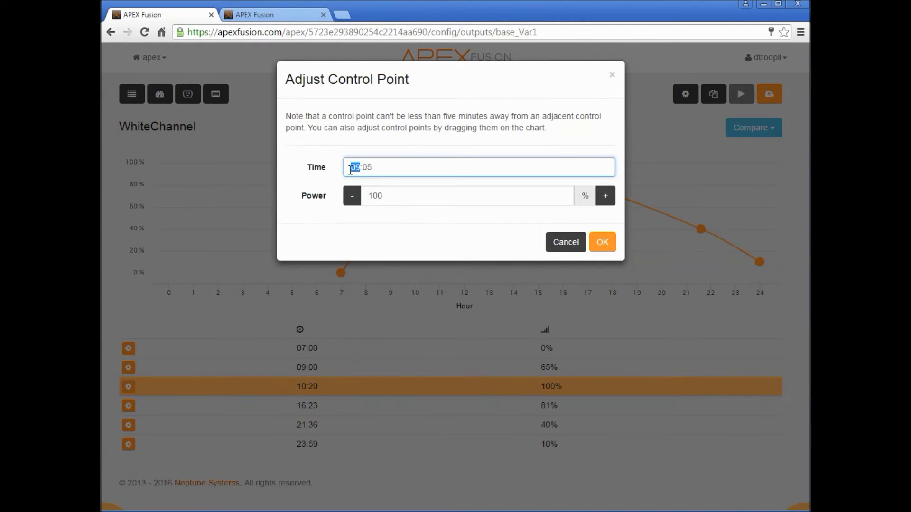
pyautogui.click(387, 195)
pyautogui.click(603, 243)
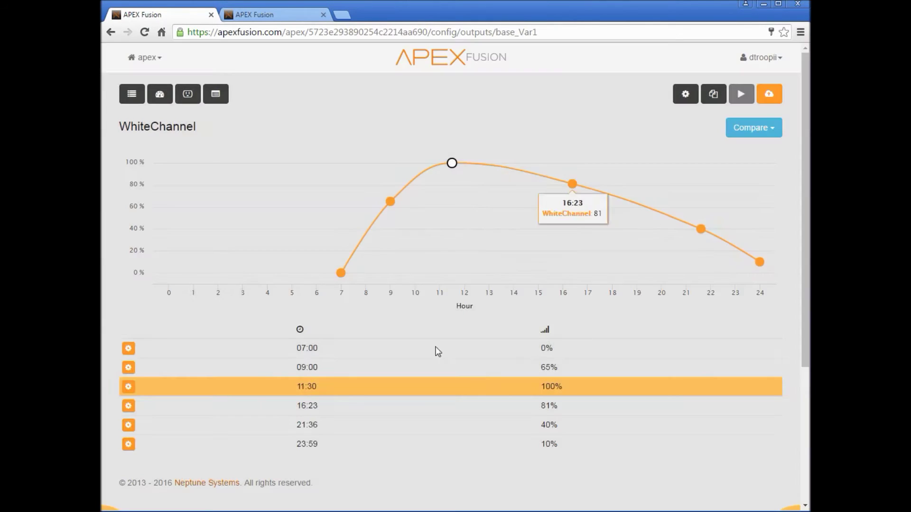
# - Move the 16:23 point to 15:30 at 65% and the 21:36 point to 16:30 at 1%
pyautogui.click(128, 407)
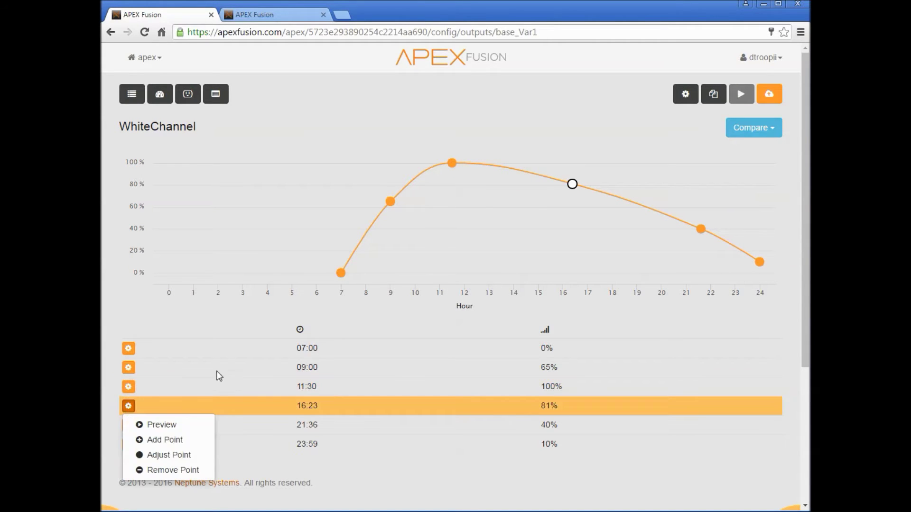
pyautogui.click(163, 454)
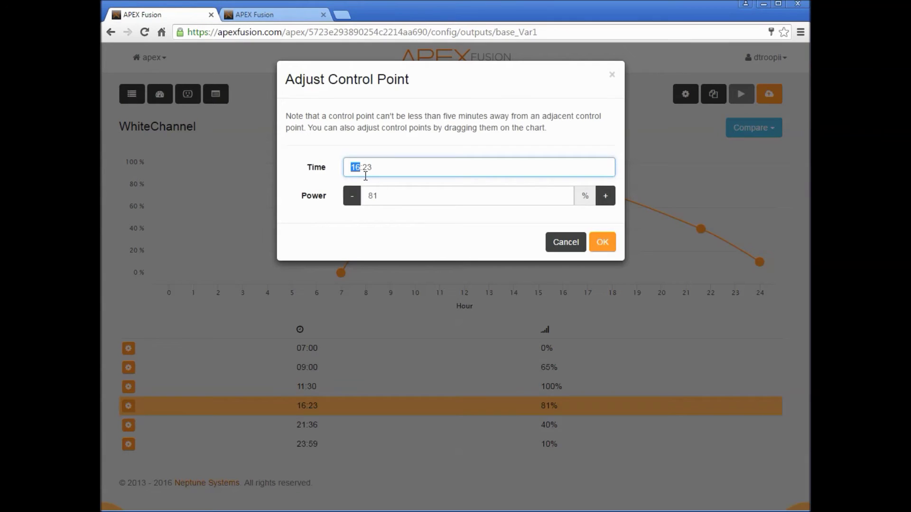
pyautogui.write('1535')
pyautogui.click(388, 200)
pyautogui.press('BackSpace')
pyautogui.press('BackSpace')
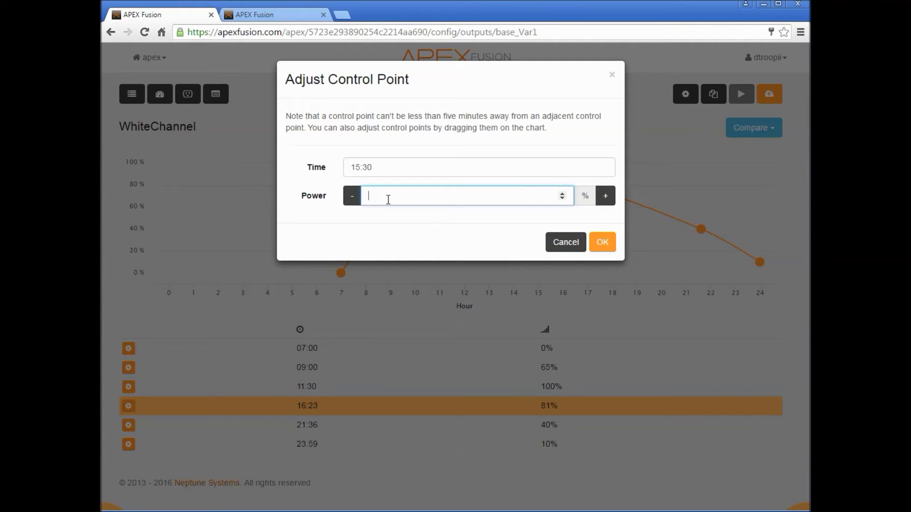
pyautogui.click(602, 242)
pyautogui.click(130, 425)
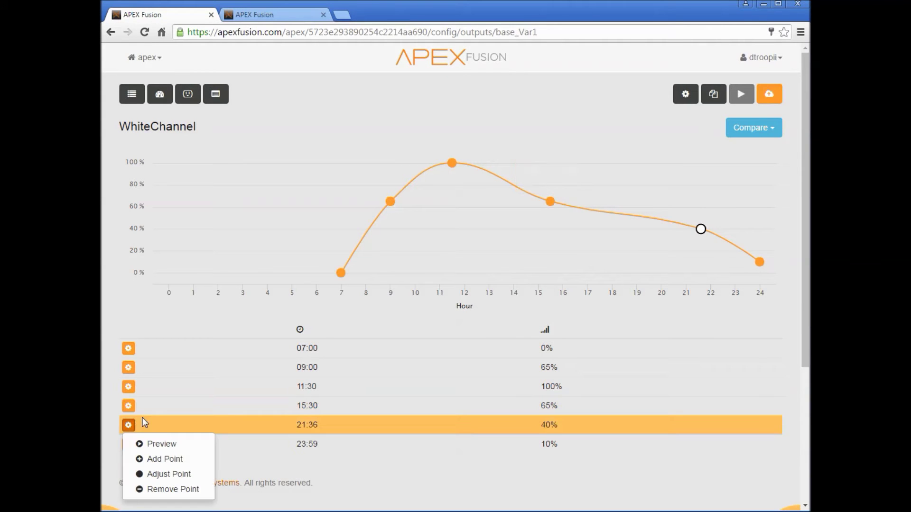
pyautogui.click(162, 476)
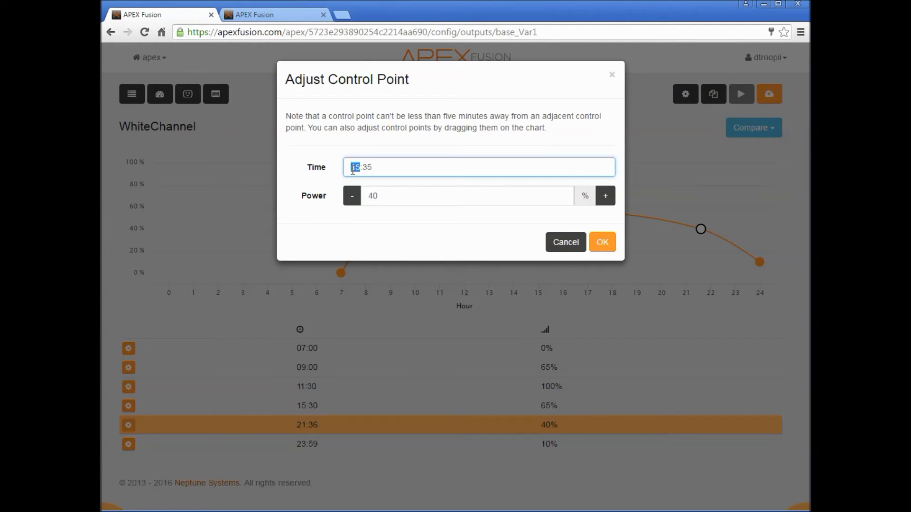
pyautogui.write('16')
pyautogui.click(399, 197)
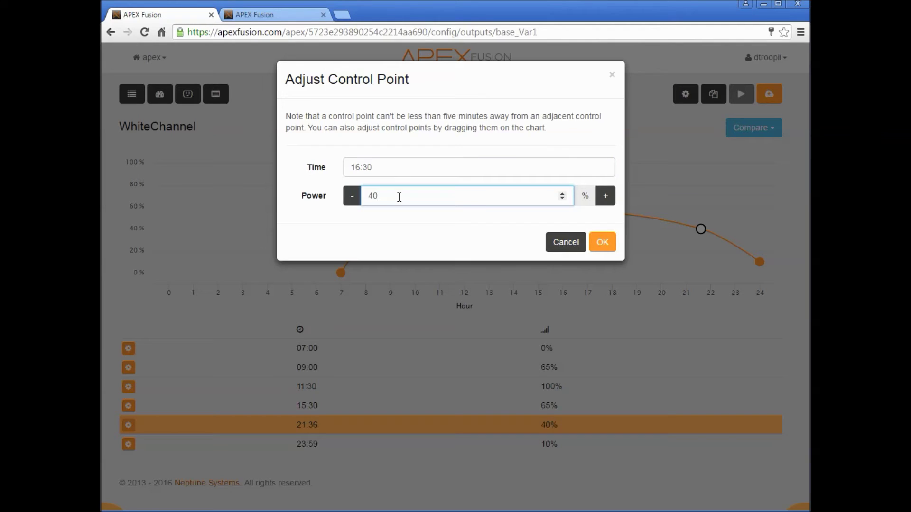
pyautogui.press('BackSpace')
pyautogui.press('BackSpace')
pyautogui.click(603, 240)
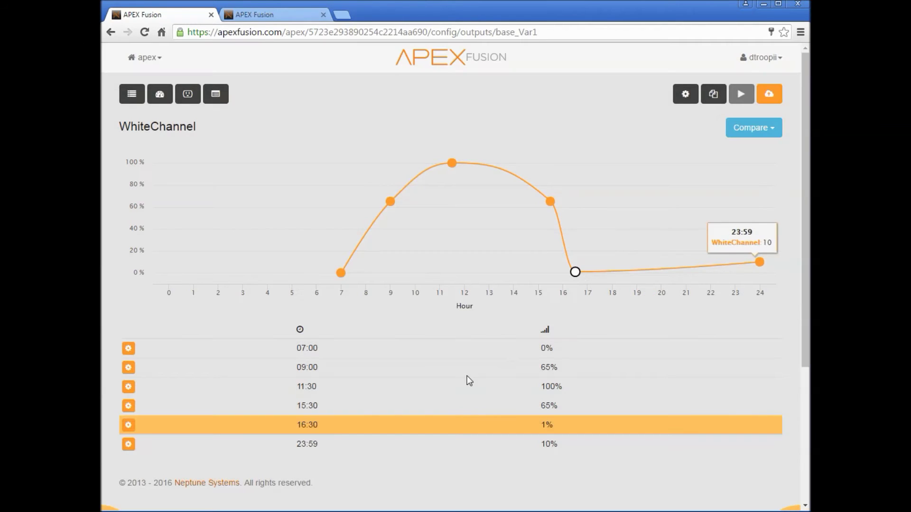
# - Change the final 23:59 point to 23:00 at 1%
pyautogui.click(128, 444)
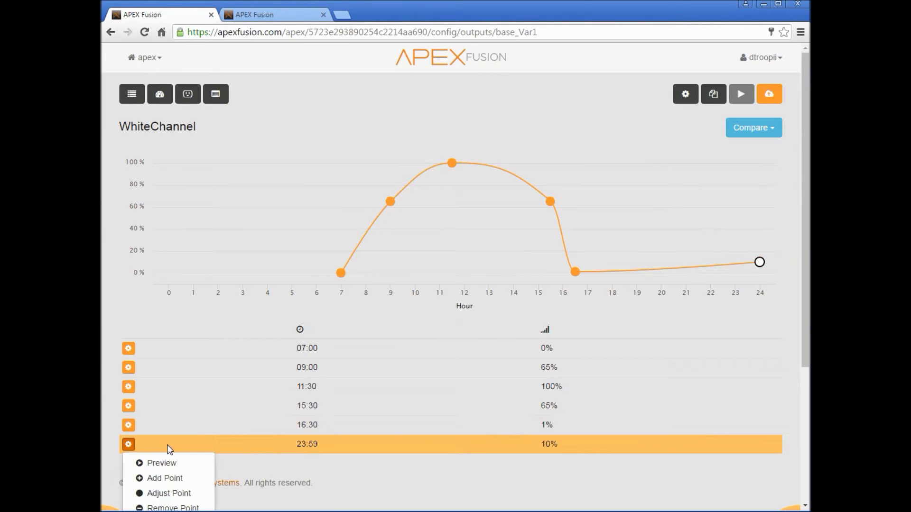
pyautogui.click(163, 492)
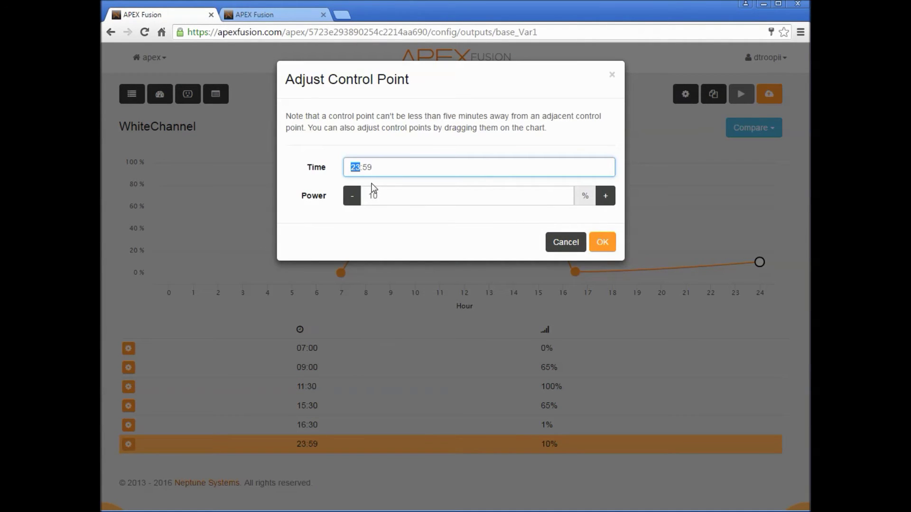
pyautogui.write('1635')
pyautogui.click(358, 169)
pyautogui.write('23')
pyautogui.click(394, 199)
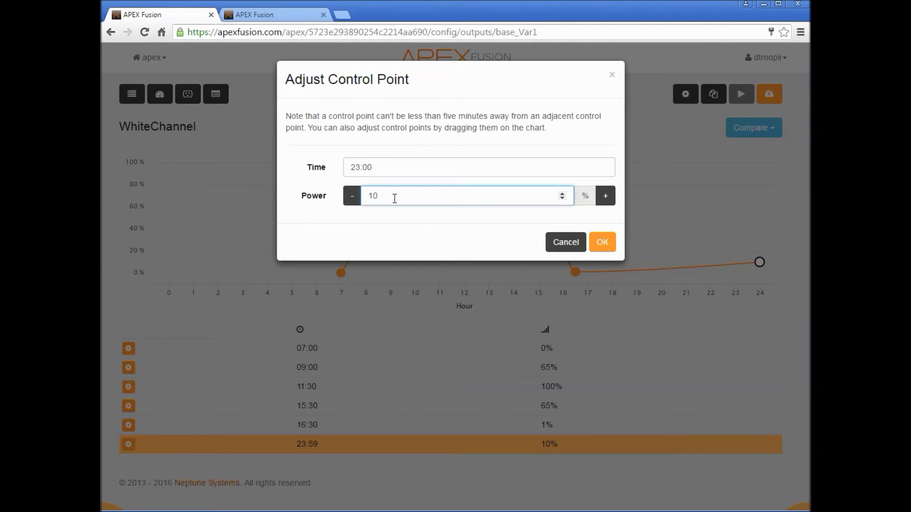
pyautogui.write('1')
pyautogui.click(604, 243)
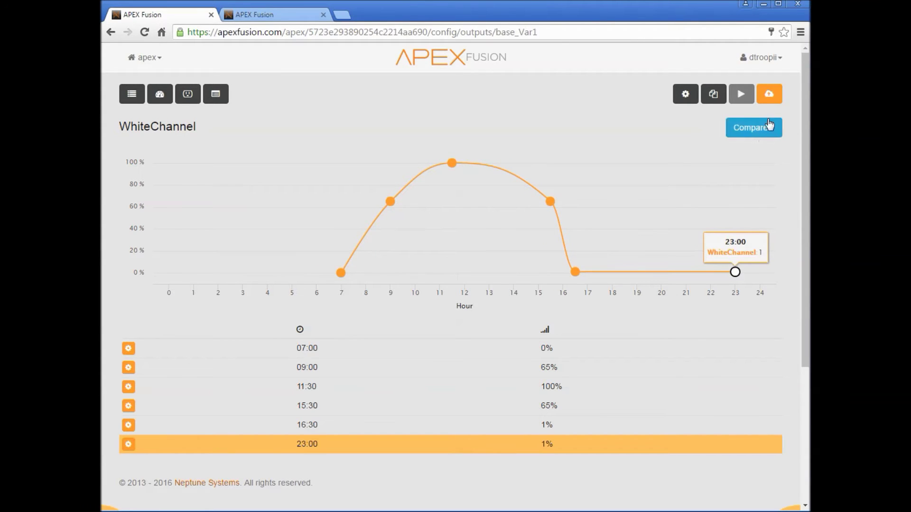
# - Upload the WhiteChannel schedule to the controller and return to the dashboard
pyautogui.click(772, 98)
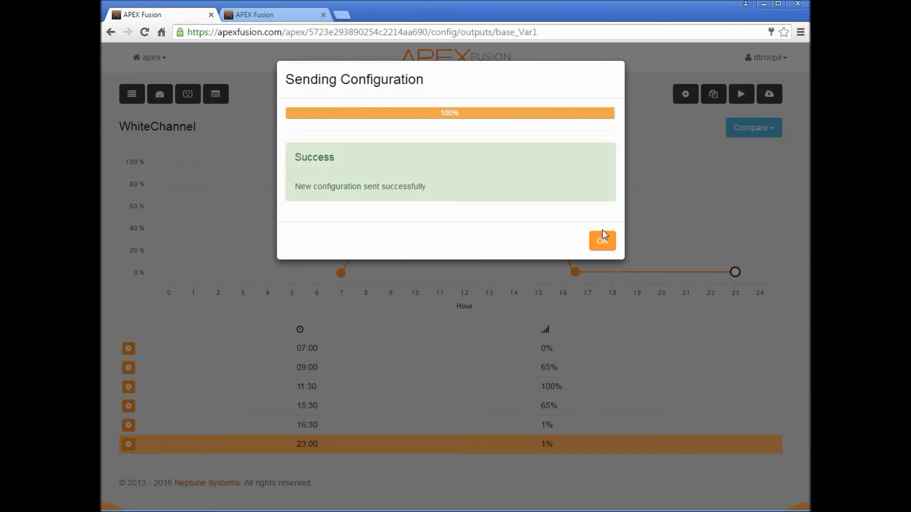
pyautogui.click(602, 241)
pyautogui.click(160, 94)
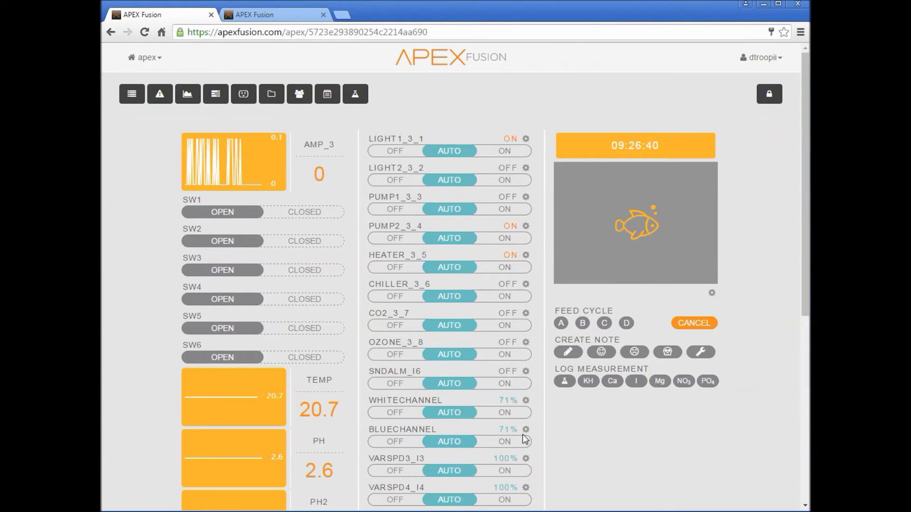
# - Open the BlueChannel output in the lighting curve wizard with its sample schedule
pyautogui.click(526, 430)
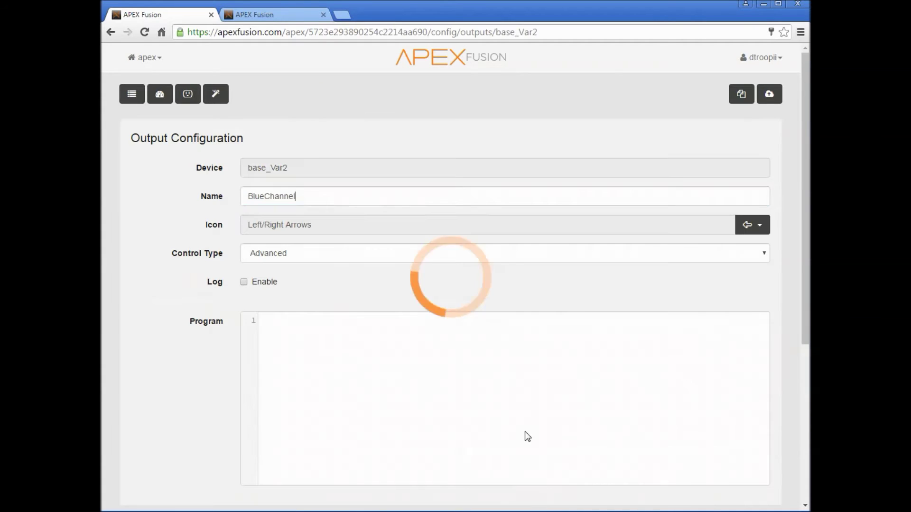
pyautogui.click(219, 96)
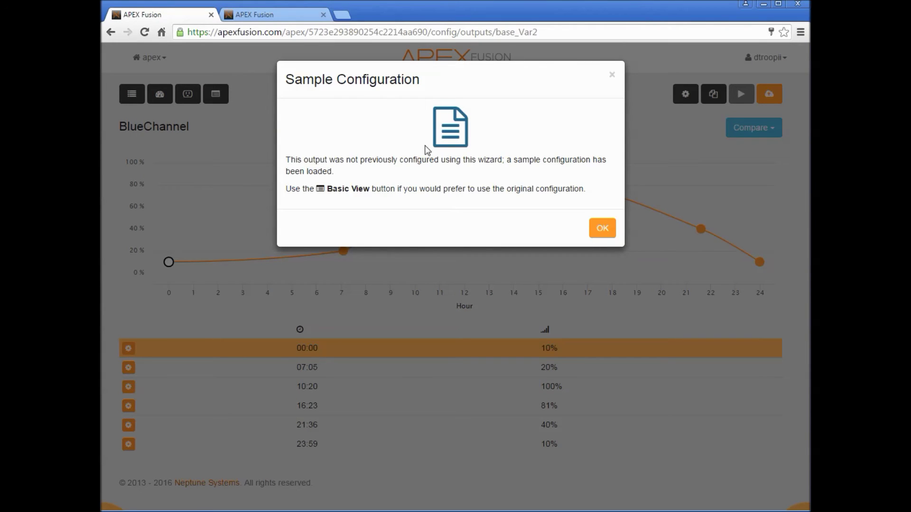
pyautogui.click(604, 232)
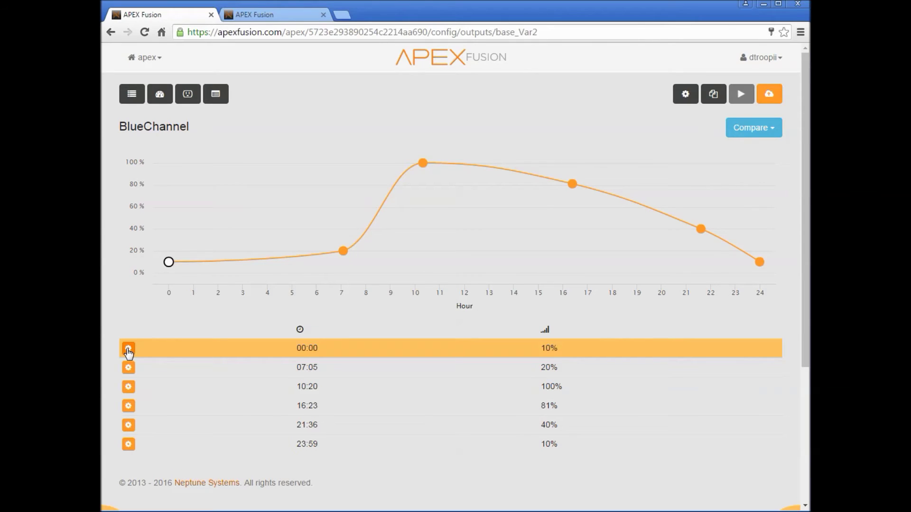
# - Set the first BlueChannel point to 06:00 at 0% power
pyautogui.click(128, 351)
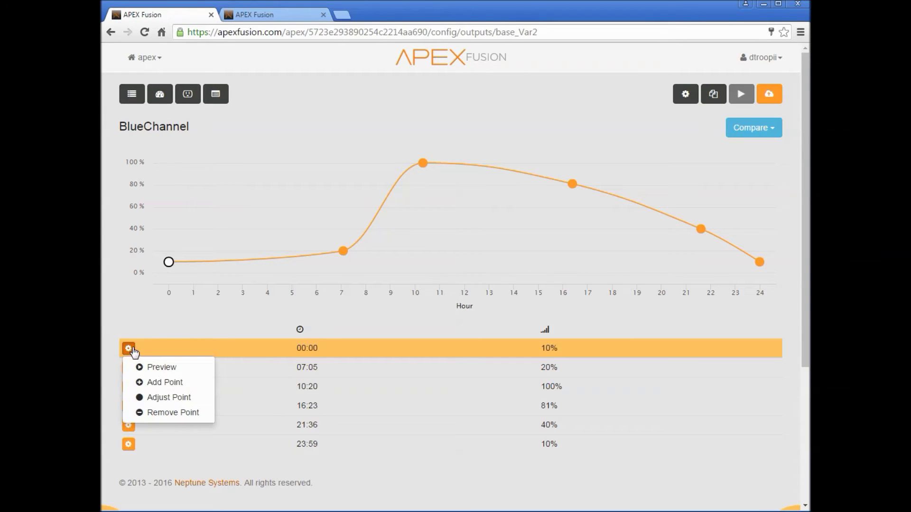
pyautogui.click(164, 399)
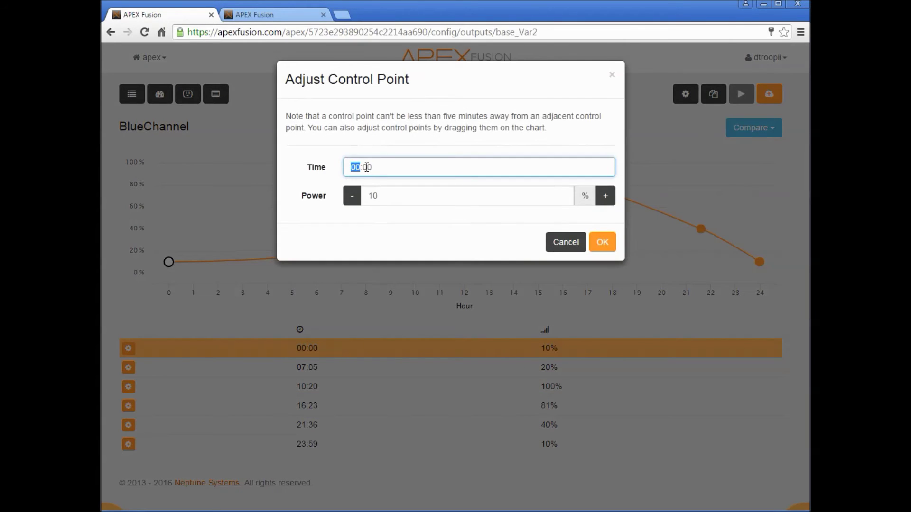
pyautogui.click(392, 206)
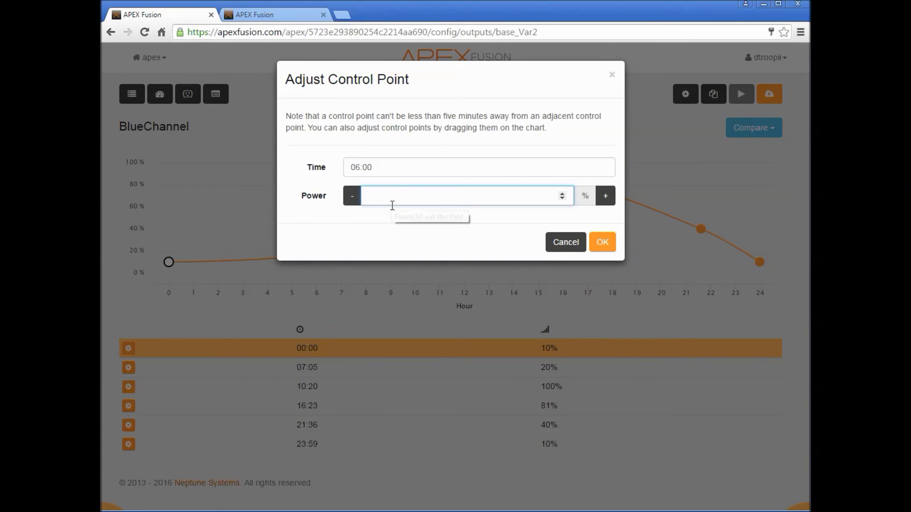
pyautogui.write('0')
pyautogui.click(611, 245)
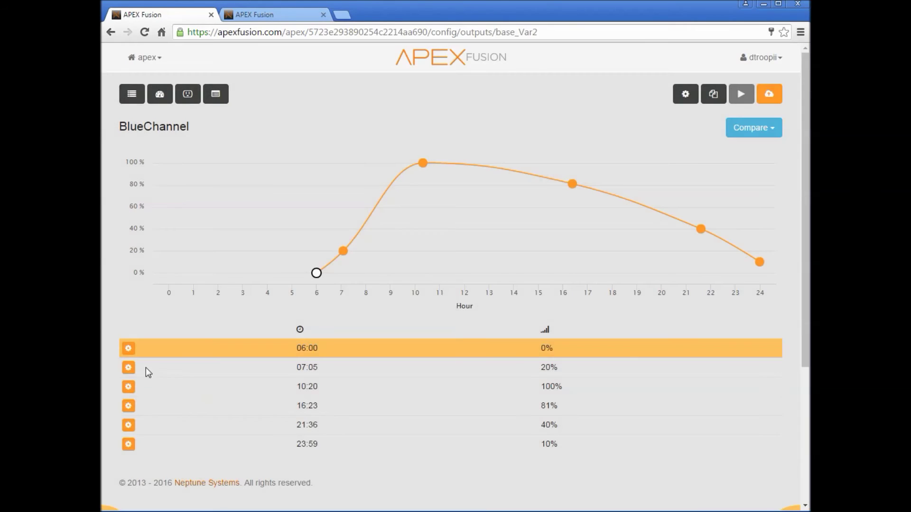
# - Change the 07:05 point at 20% to 07:00 at 45%
pyautogui.click(128, 369)
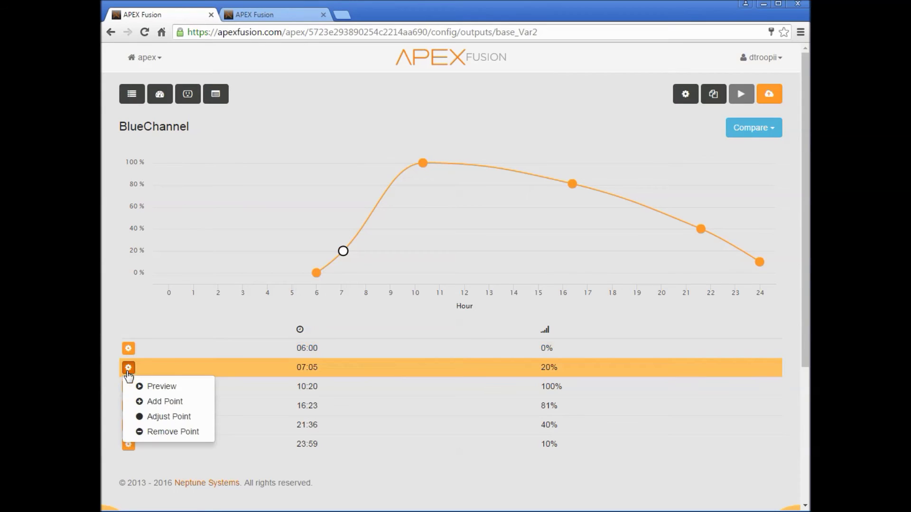
pyautogui.click(164, 418)
pyautogui.click(354, 171)
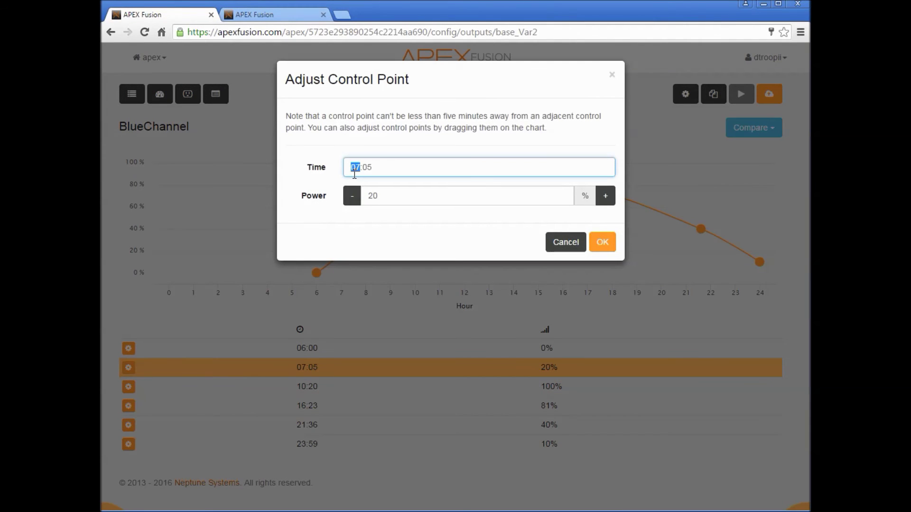
pyautogui.press('Right')
pyautogui.click(390, 197)
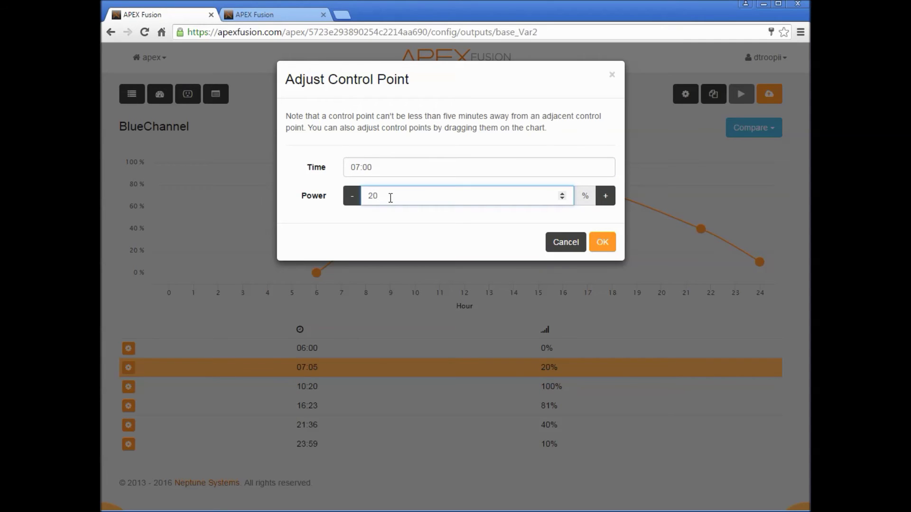
pyautogui.press('BackSpace')
pyautogui.press('BackSpace')
pyautogui.write('45')
pyautogui.click(604, 245)
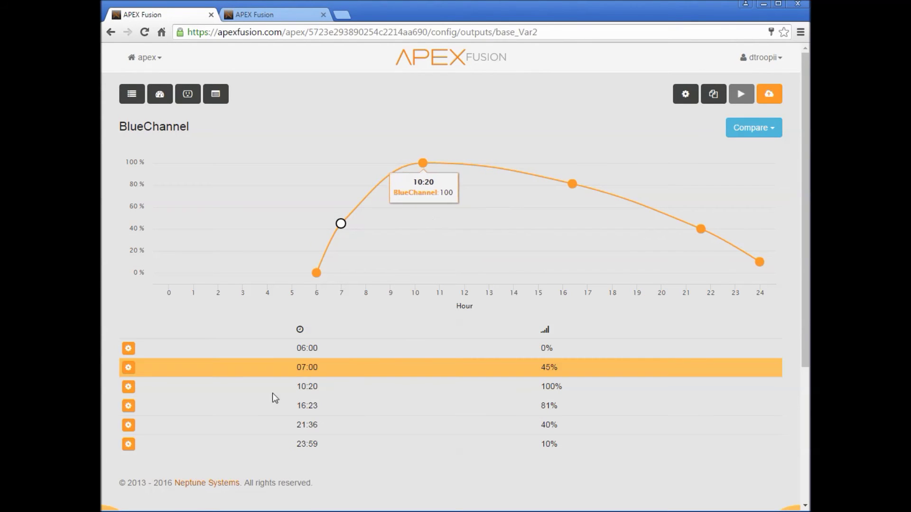
# - Move the 100% peak from 10:20 to 10:30
pyautogui.click(128, 387)
pyautogui.click(157, 434)
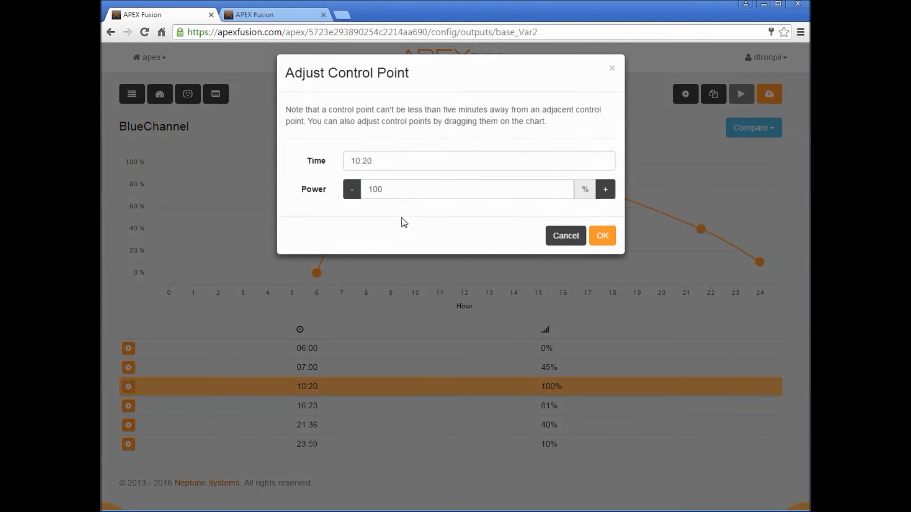
pyautogui.click(373, 170)
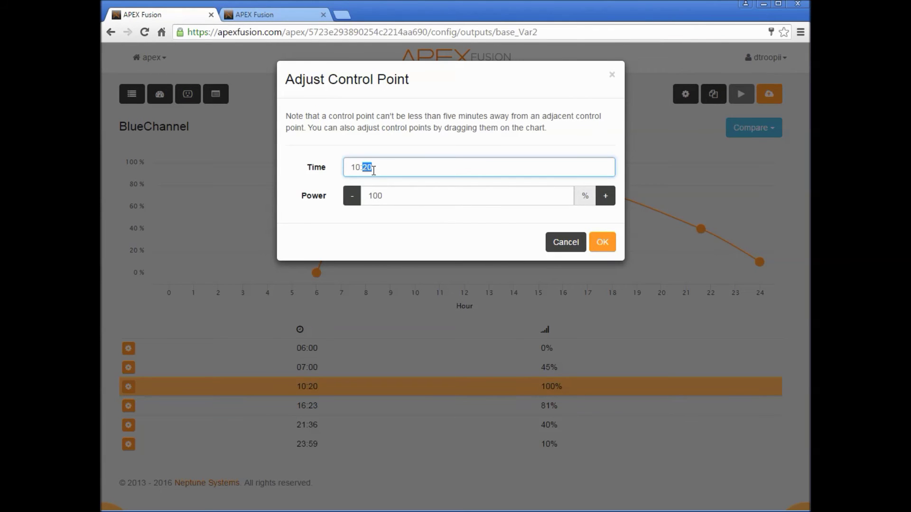
pyautogui.click(606, 241)
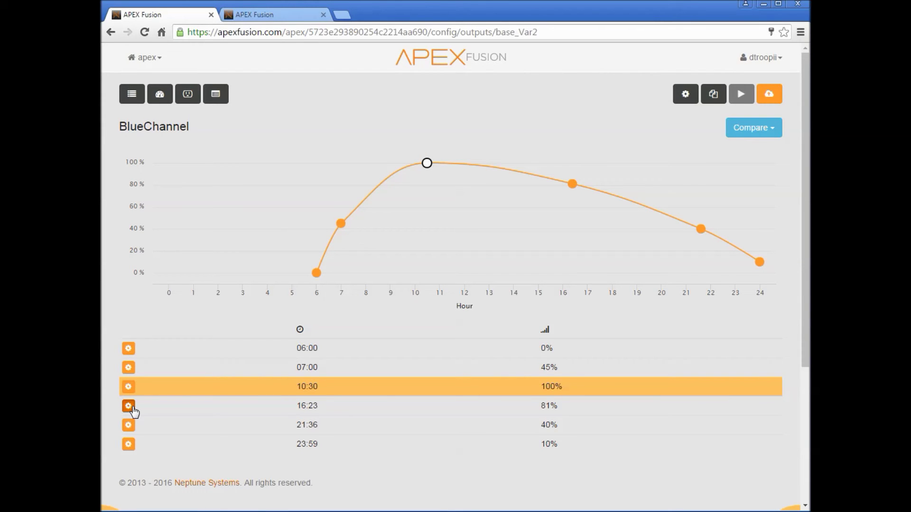
pyautogui.click(134, 409)
# - Move the 16:23 point to 15:30 at 45% and the 21:36 point to 17:00 at 5%
pyautogui.click(159, 456)
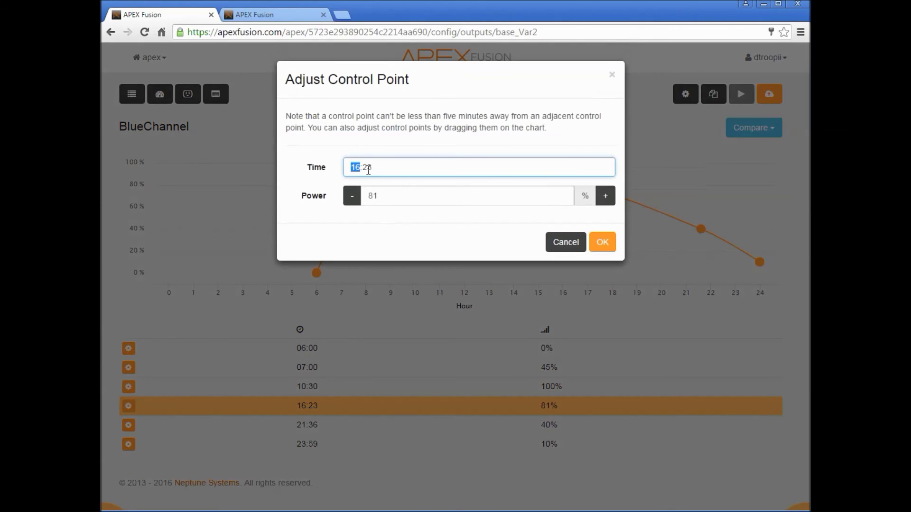
pyautogui.press('Right')
pyautogui.write('35')
pyautogui.click(384, 196)
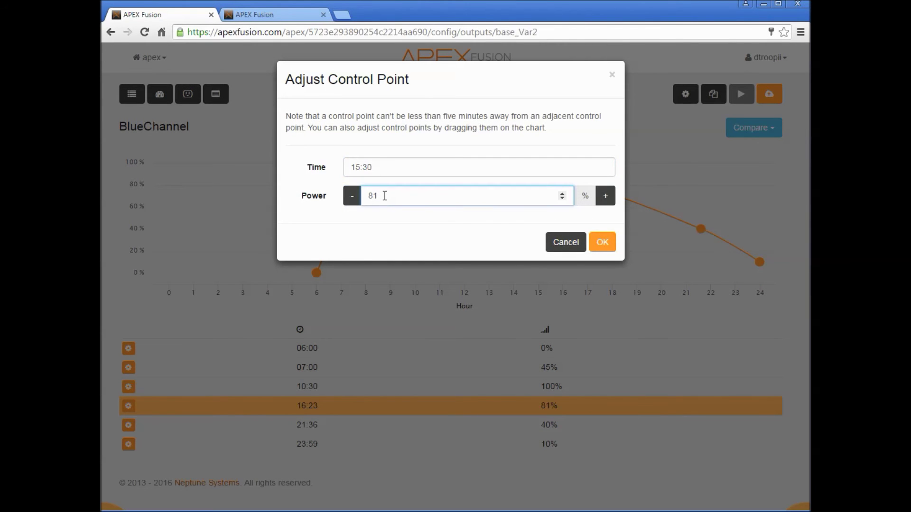
pyautogui.press('BackSpace')
pyautogui.press('BackSpace')
pyautogui.click(602, 242)
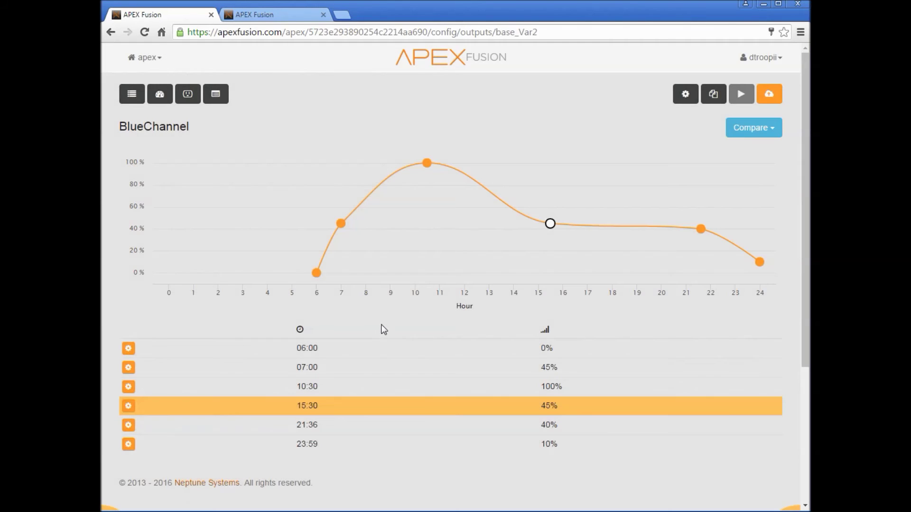
pyautogui.click(129, 426)
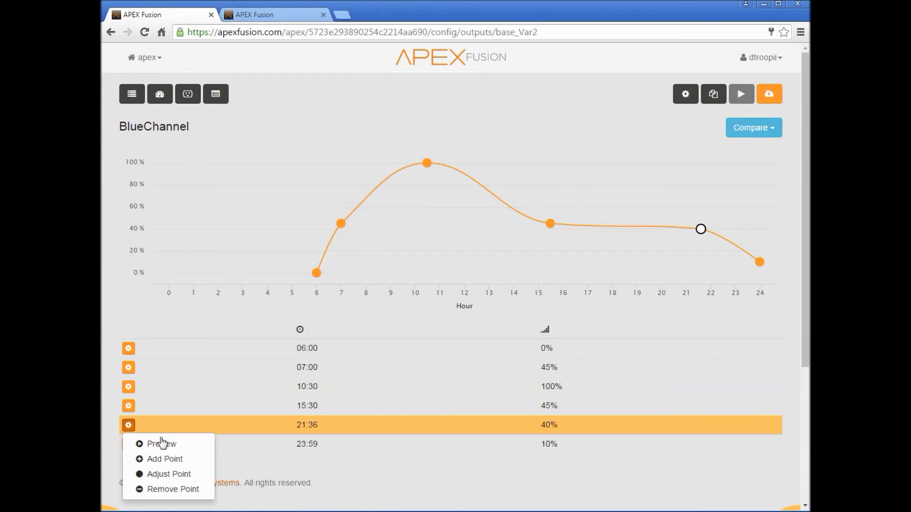
pyautogui.click(158, 473)
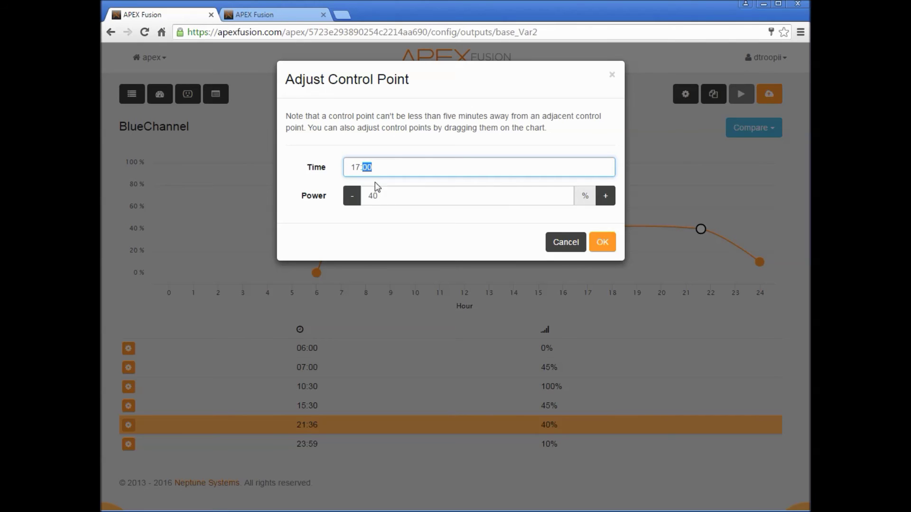
pyautogui.click(388, 199)
pyautogui.press('BackSpace')
pyautogui.press('BackSpace')
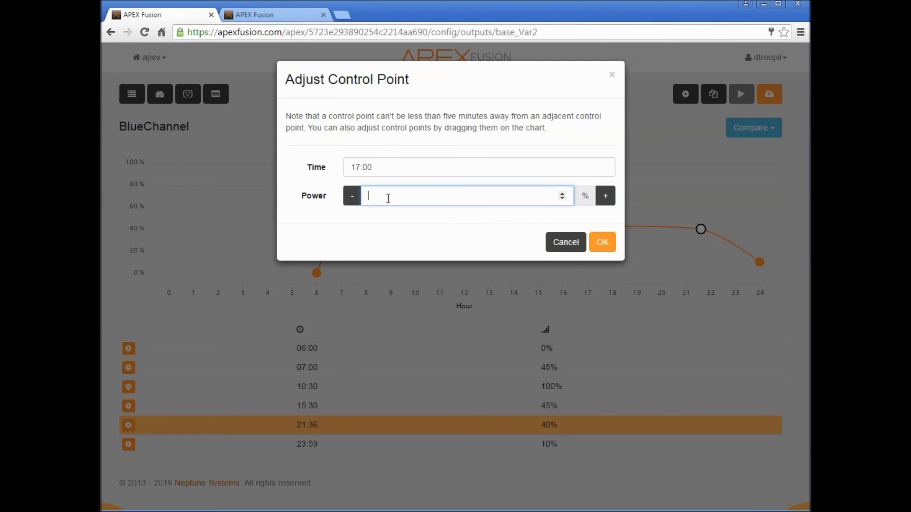
pyautogui.click(599, 241)
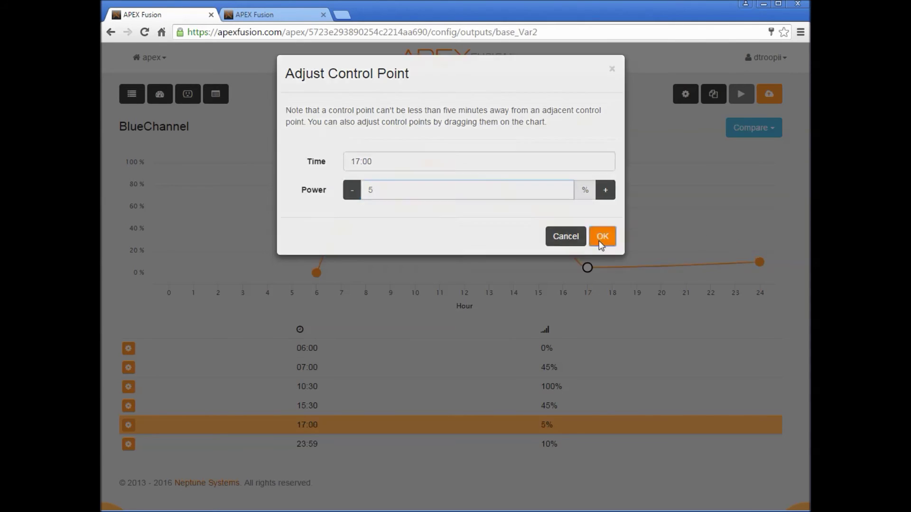
# - Change the last 23:59 point to 23:00 at 5%
pyautogui.click(128, 444)
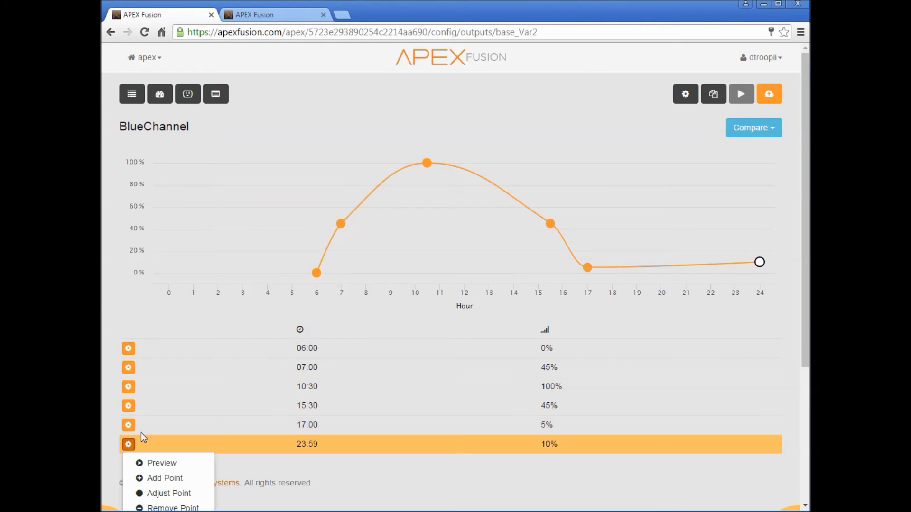
pyautogui.click(166, 495)
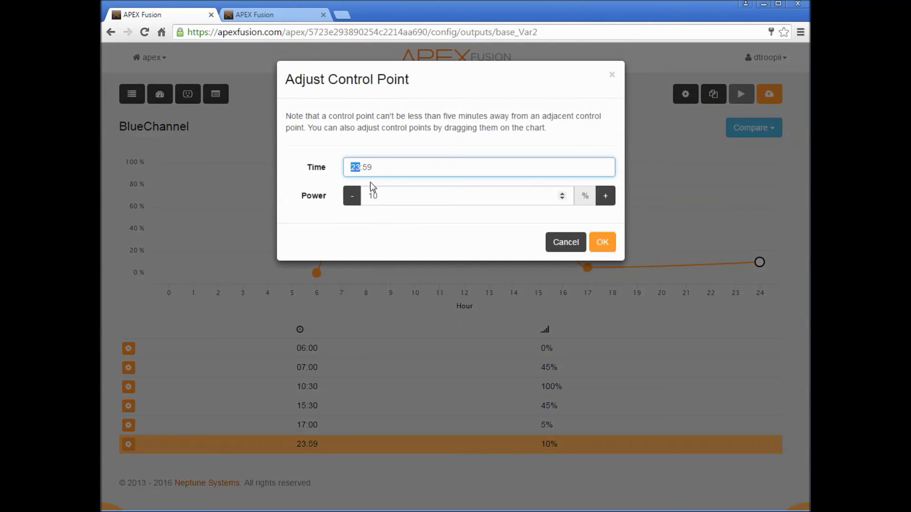
pyautogui.write('1705')
pyautogui.click(356, 166)
pyautogui.write('23')
pyautogui.click(387, 195)
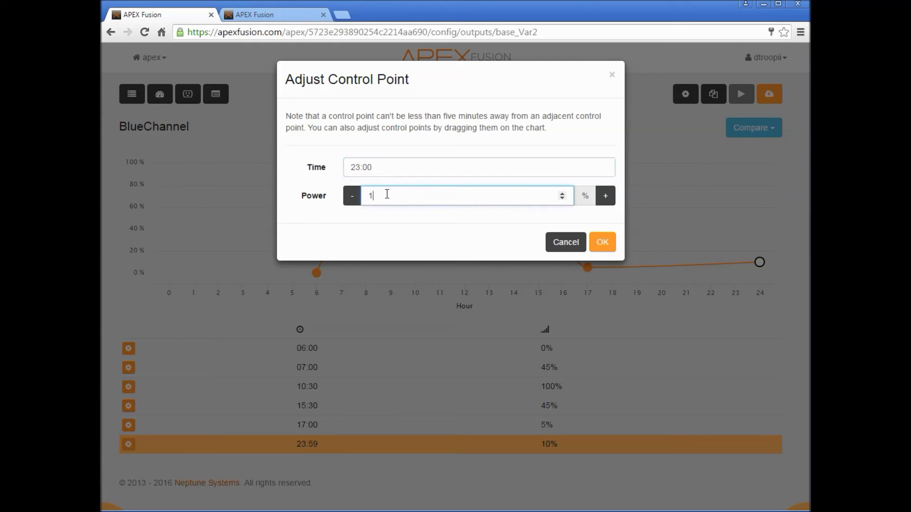
pyautogui.write('5')
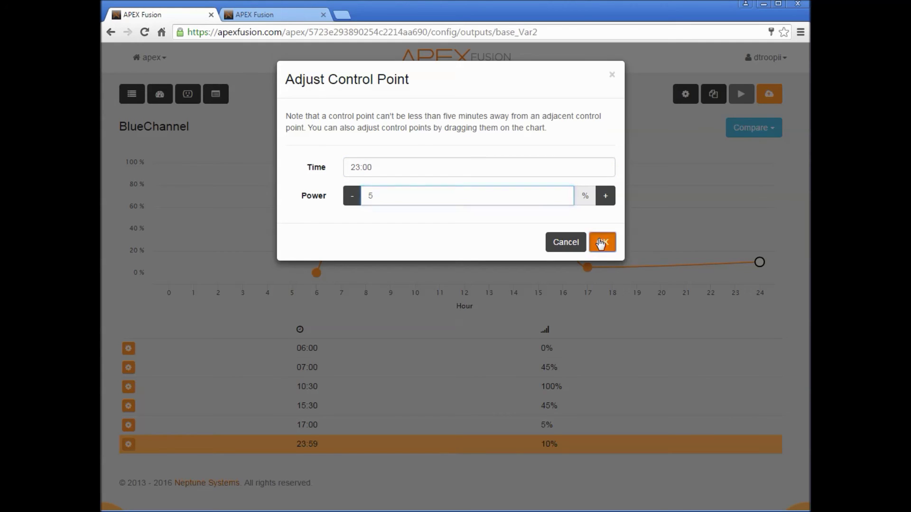
pyautogui.click(602, 242)
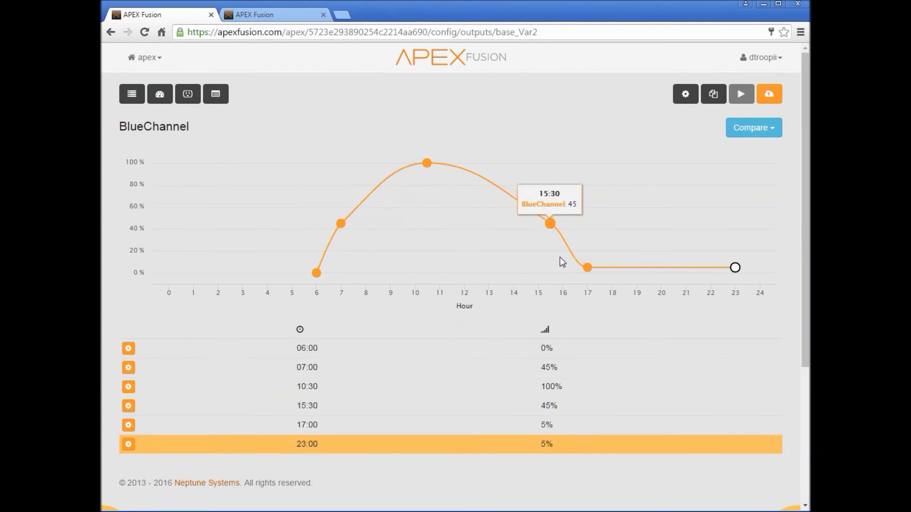
pyautogui.click(768, 133)
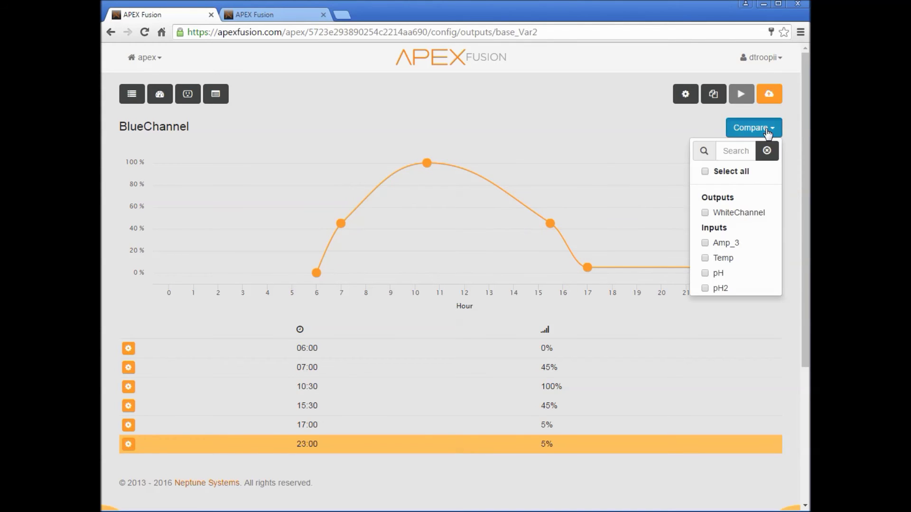
pyautogui.click(706, 214)
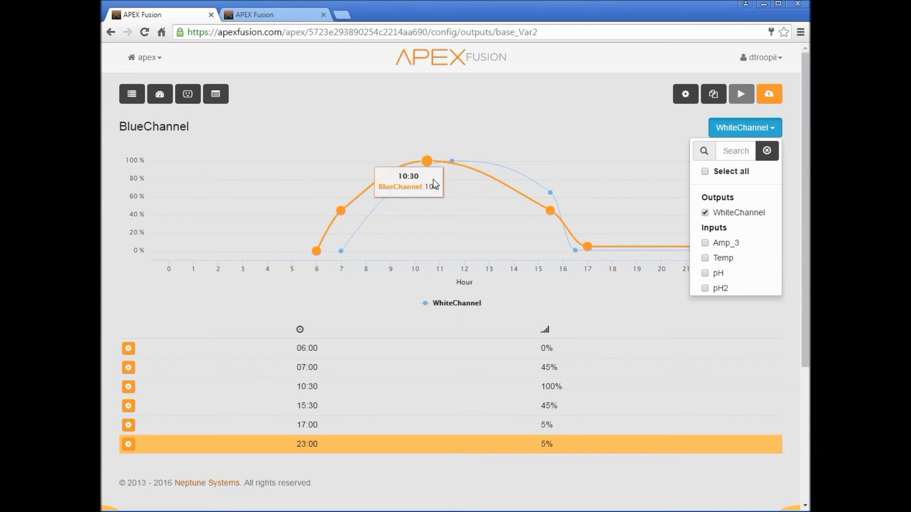
pyautogui.click(719, 323)
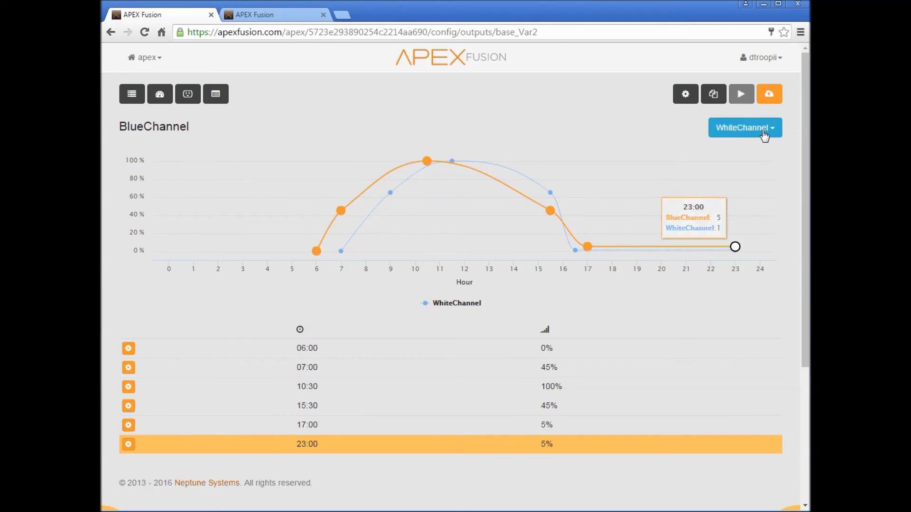
pyautogui.click(749, 136)
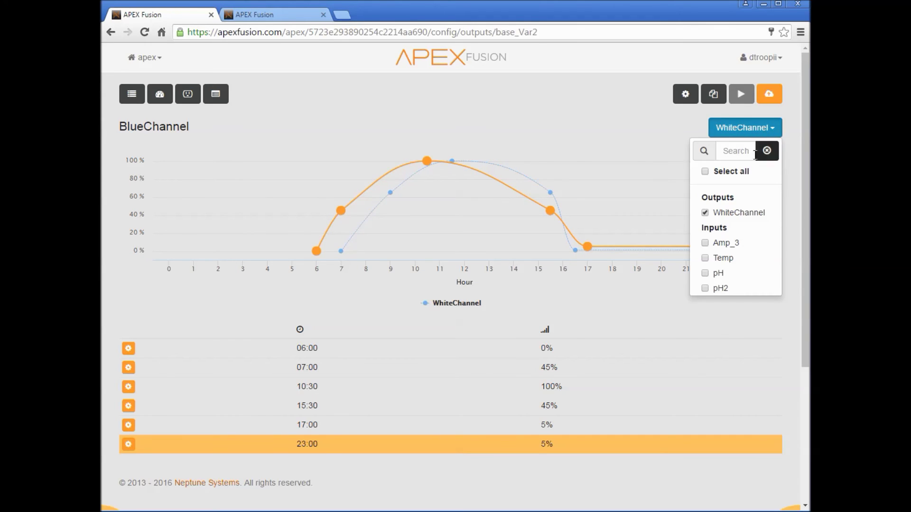
pyautogui.click(706, 213)
pyautogui.click(705, 315)
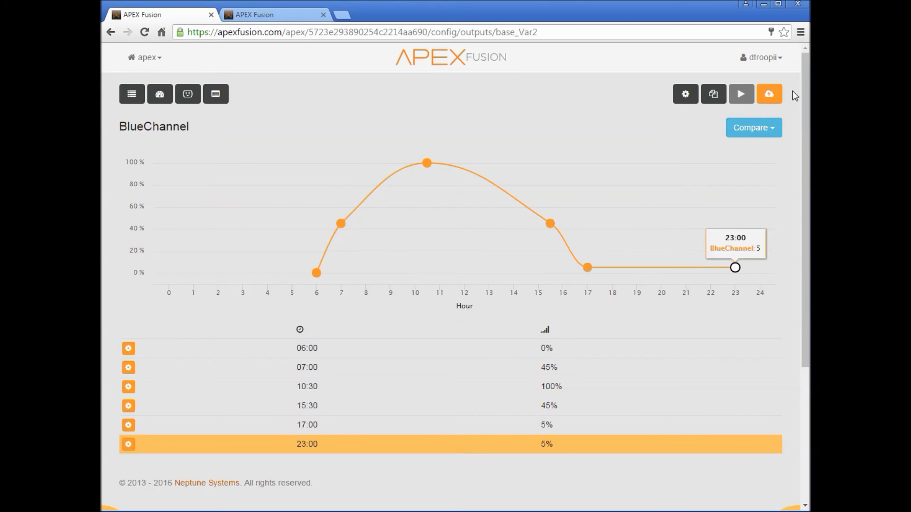
# - Upload the BlueChannel 06:00–23:00 schedule to the controller and play its preview
pyautogui.click(772, 96)
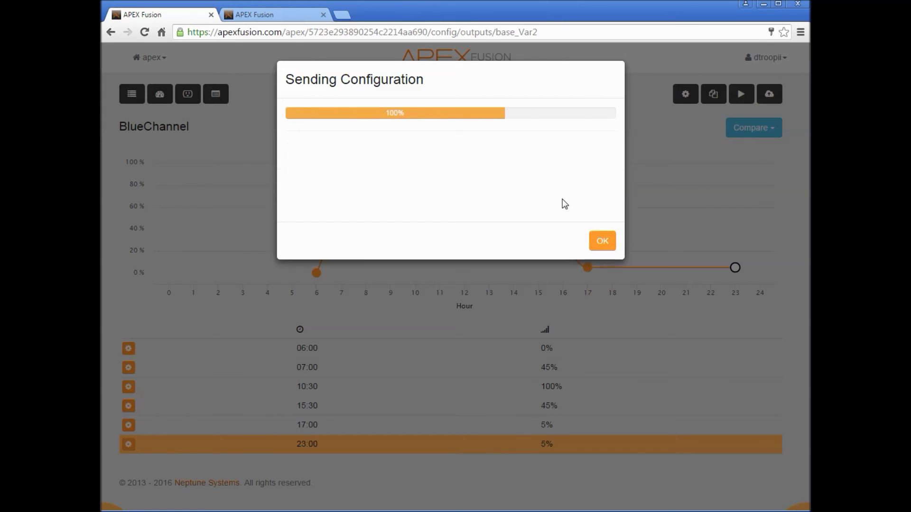
pyautogui.click(602, 241)
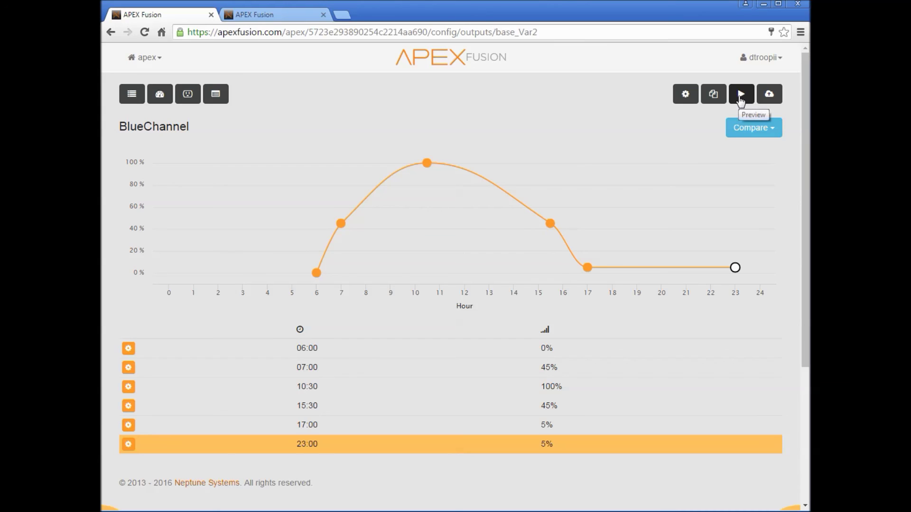
pyautogui.click(741, 99)
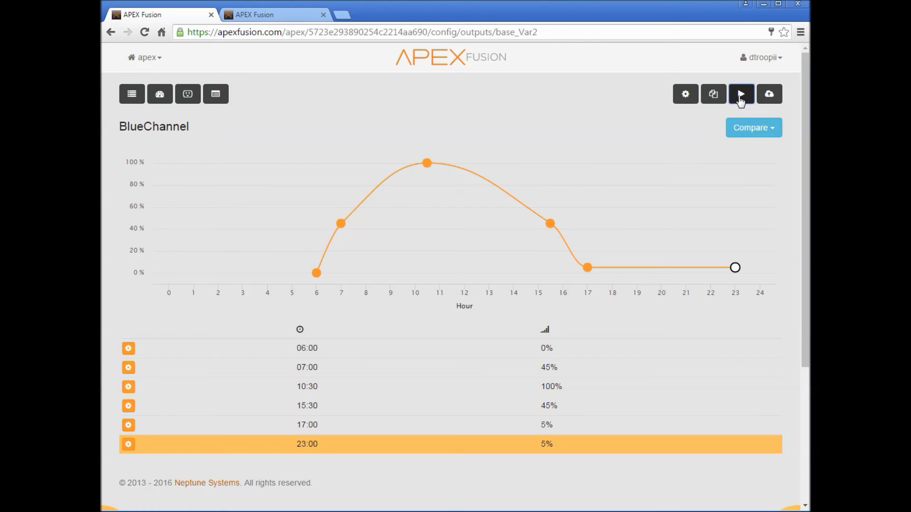